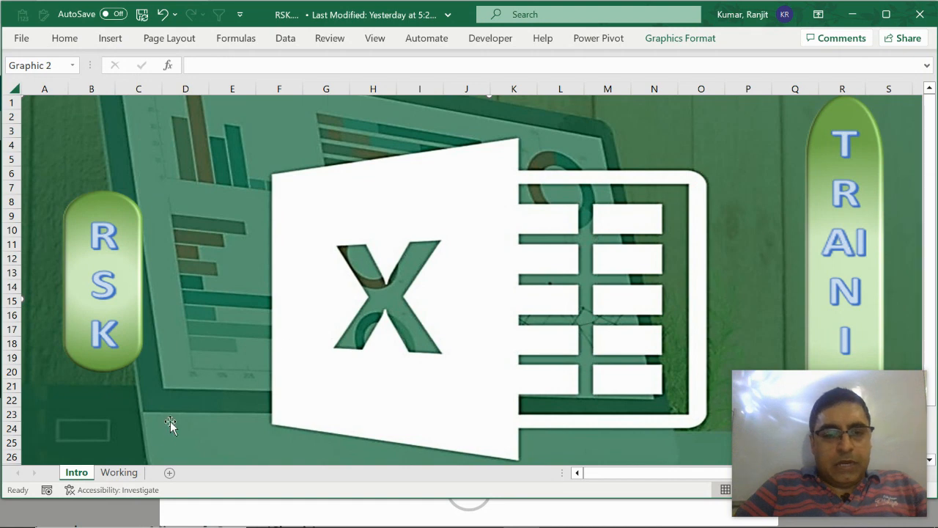
Step: Open the Working sheet and enter 19 as the roll number to look up in G3
left_click(120, 474)
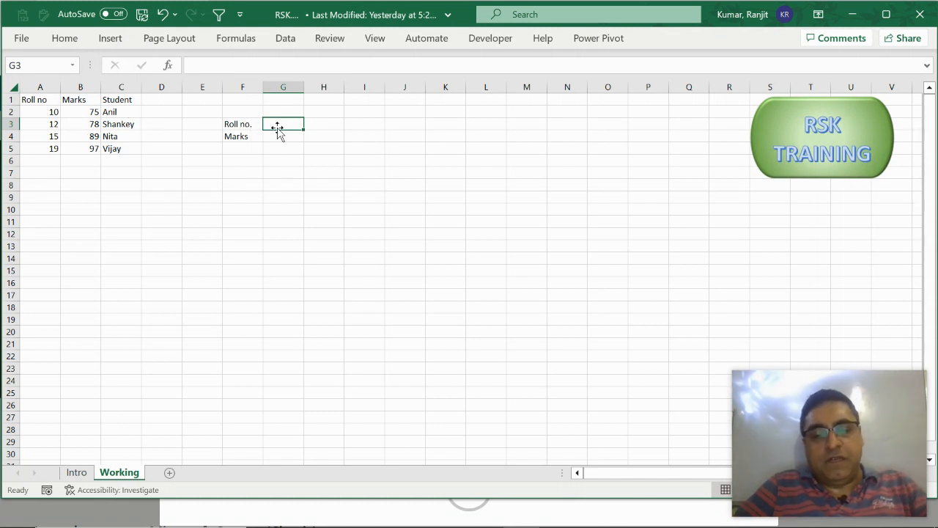
type("19")
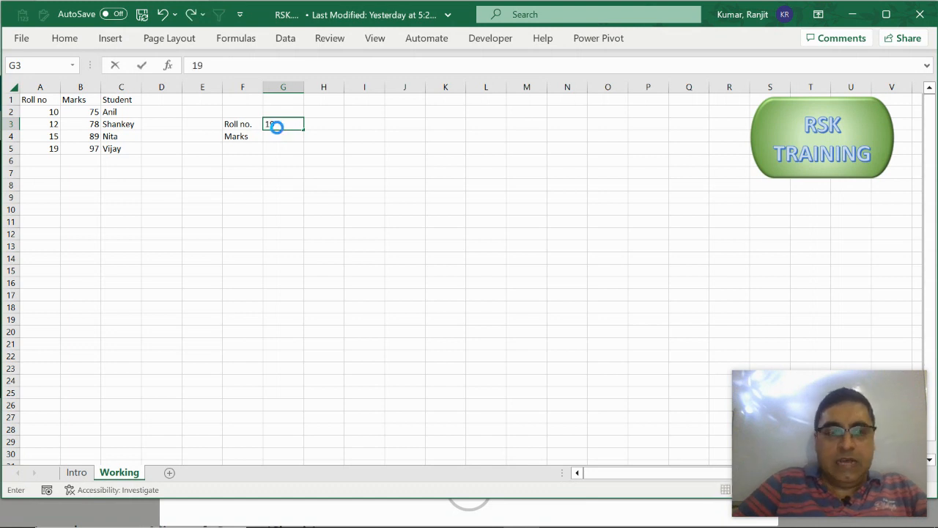
key("Return")
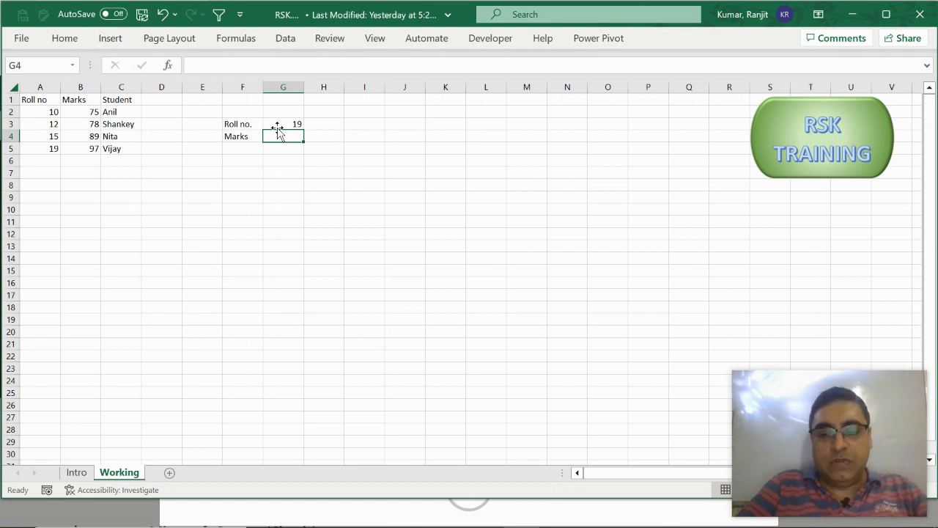
Step: Look up the roll number's marks in G4 with =VLOOKUP(G3,A:B,2,0), and clear the formula after viewing the result
type("=vloo")
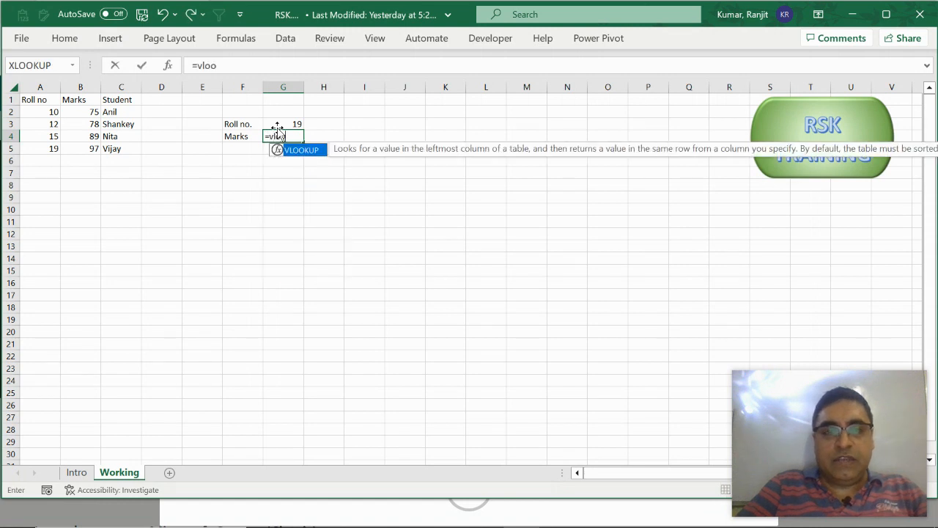
key("Tab")
left_click(278, 126)
type(",")
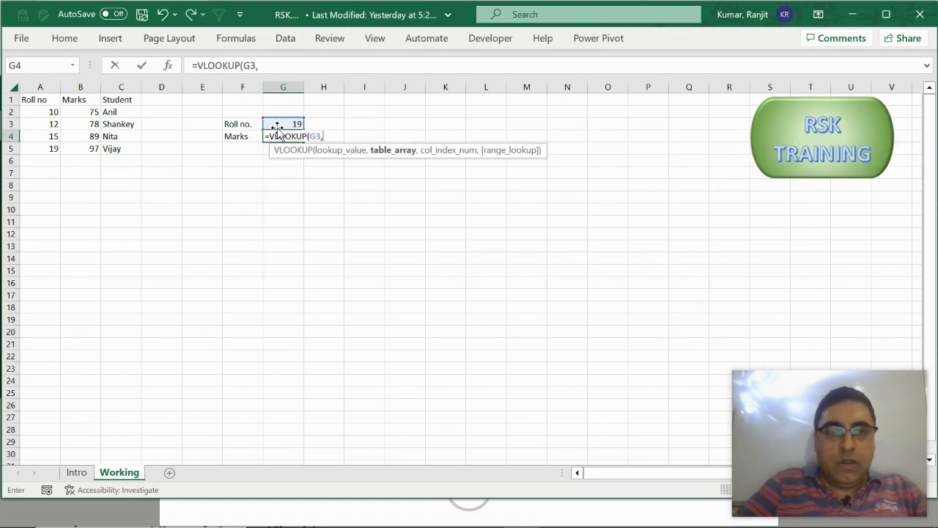
left_click(53, 89)
left_click_drag(54, 89, 90, 86)
type(",")
type("2,0)")
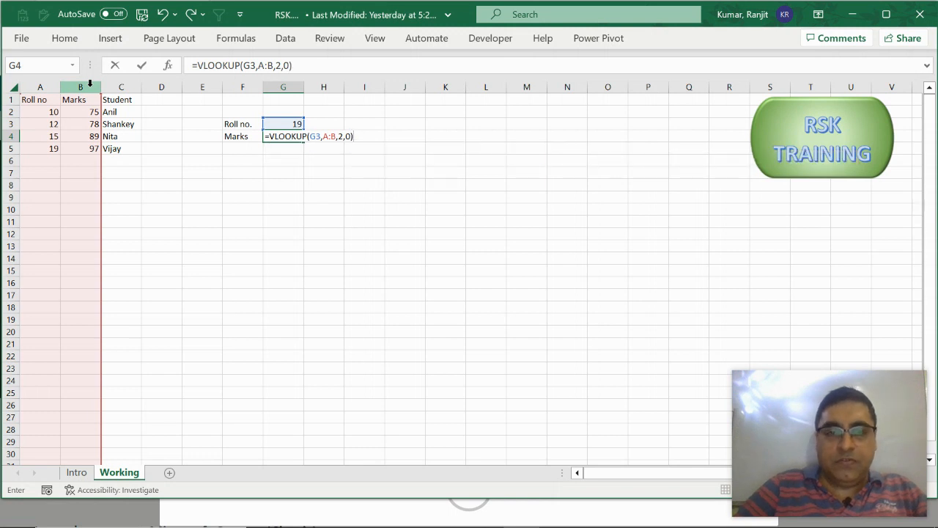
key("Return")
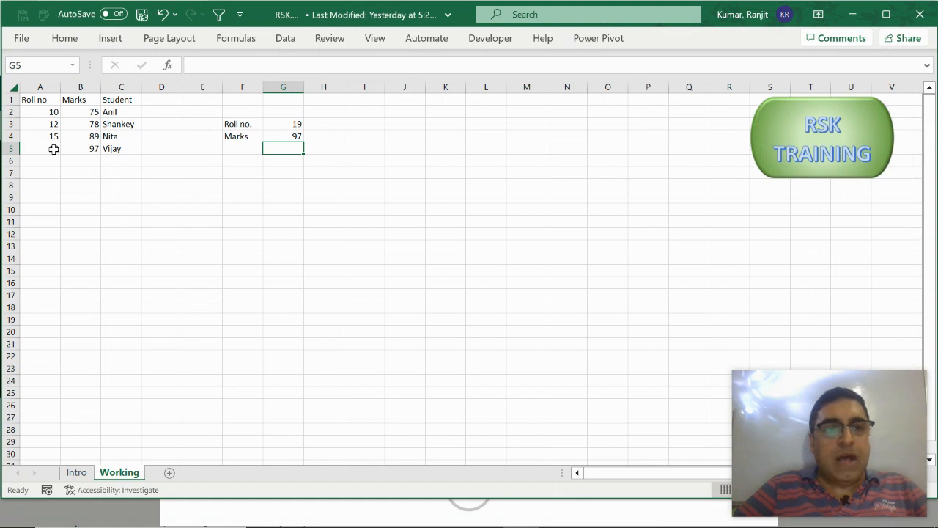
left_click(294, 137)
key("Delete")
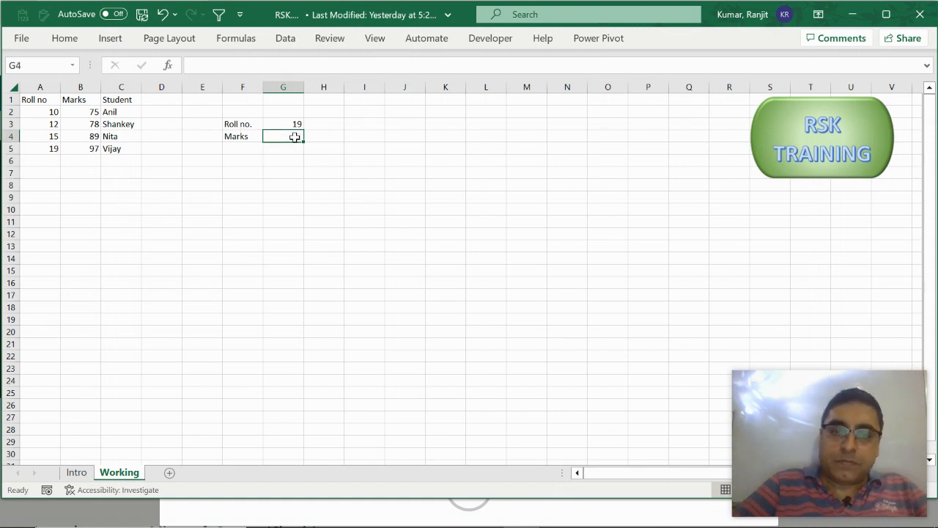
Step: Replace the label in F3 with Name and enter the student name listed in C5 into G3
left_click(258, 124)
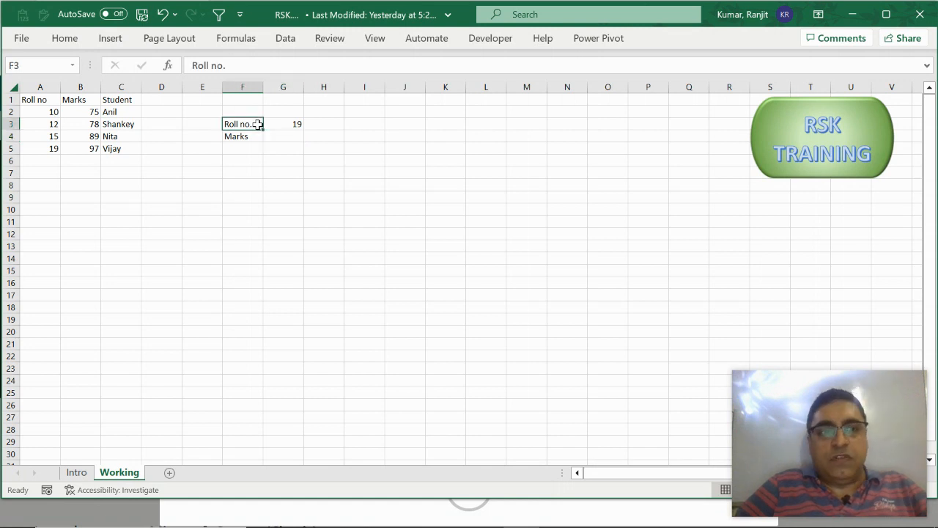
type("tud")
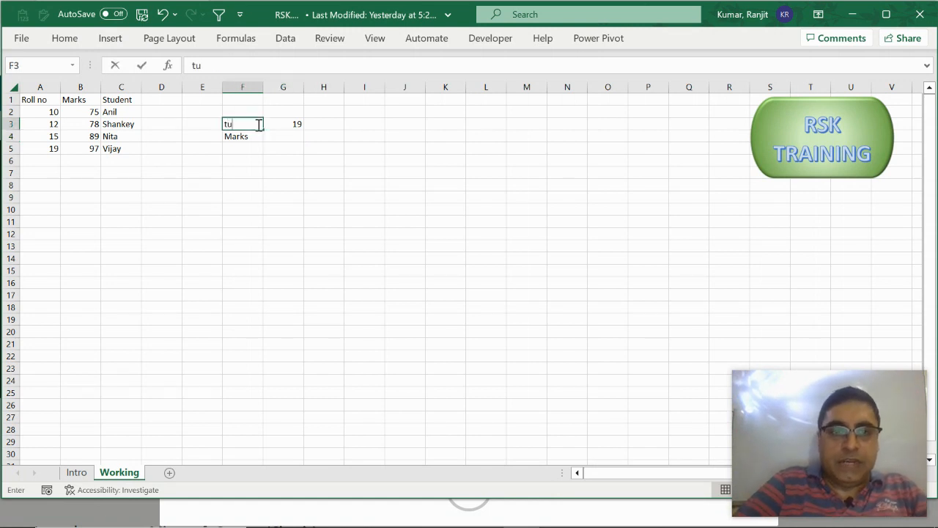
key("BackSpace")
key("BackSpace")
key("BackSpace")
type("Name")
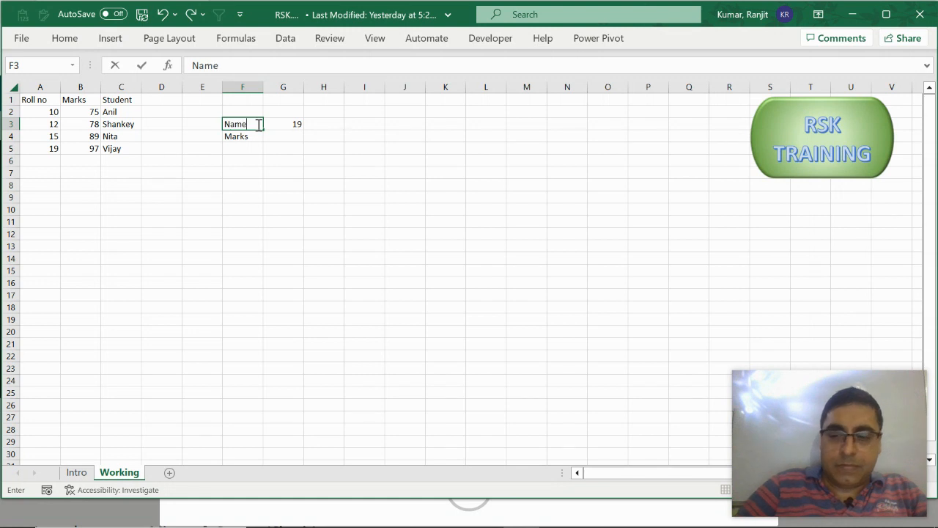
key("Tab")
type("Vijay")
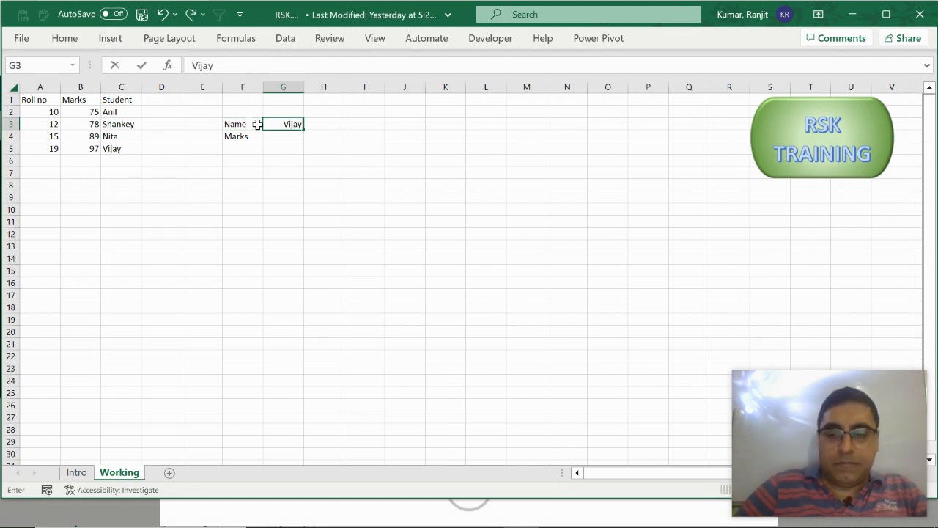
key("Return")
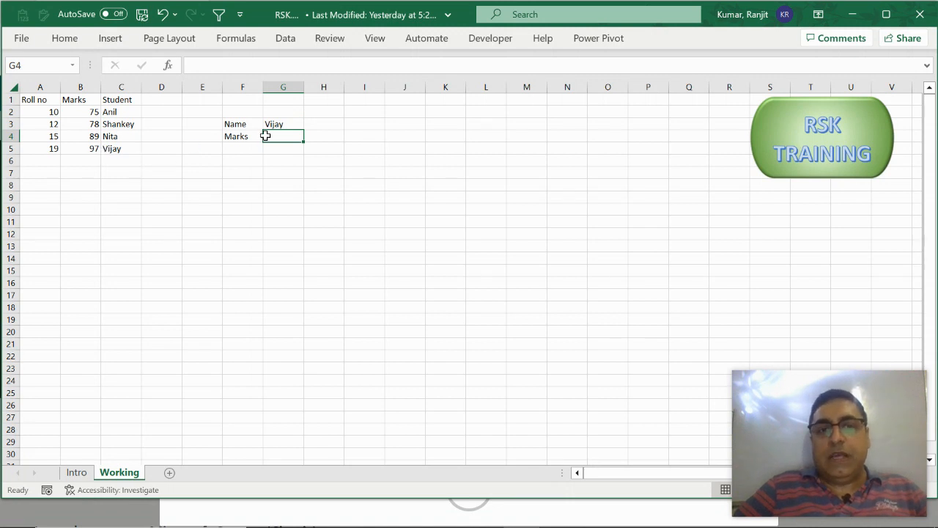
Step: Try to look up the student's marks by name in G4 with =VLOOKUP(G3,B:C,2,0)
type("=")
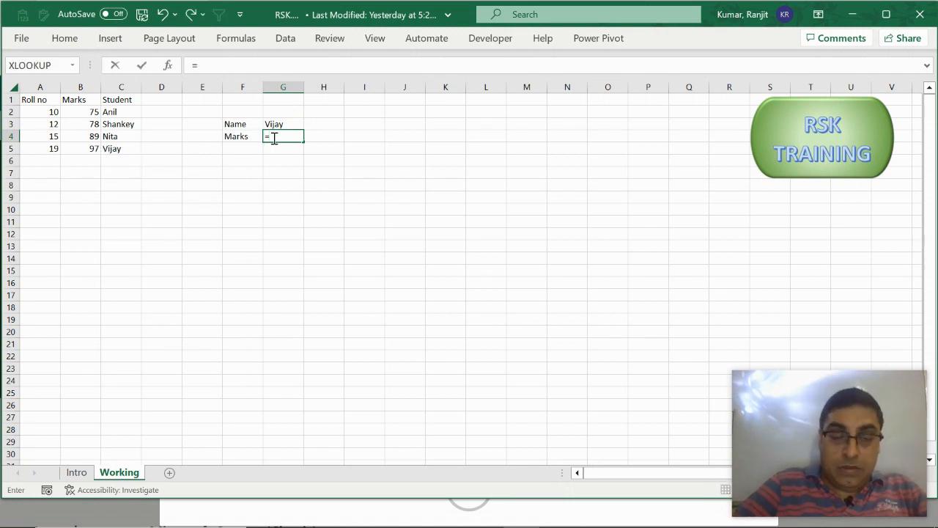
type("vlo")
key("Tab")
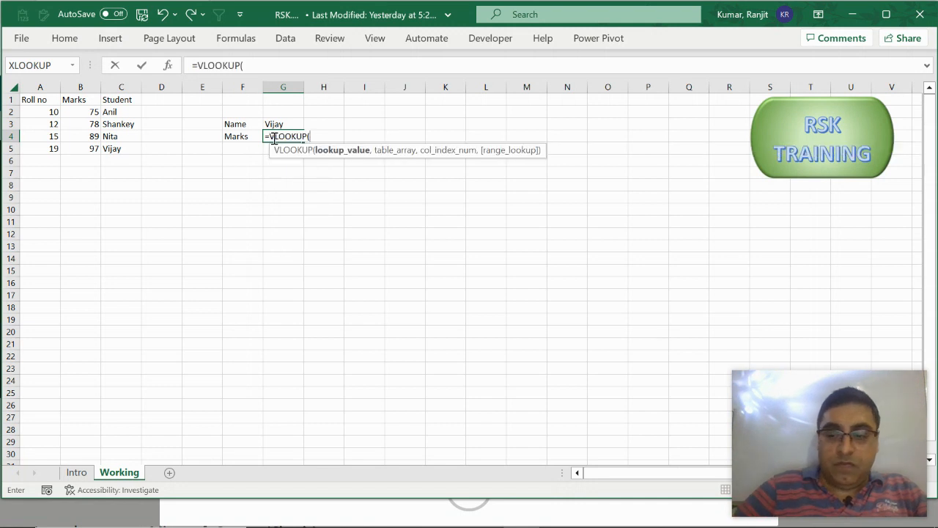
key("Up")
type(",")
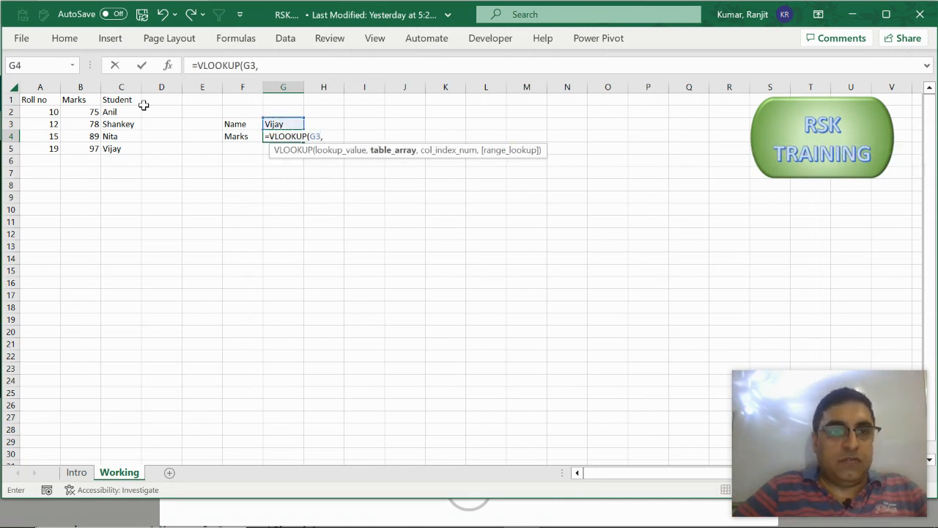
left_click_drag(91, 86, 126, 87)
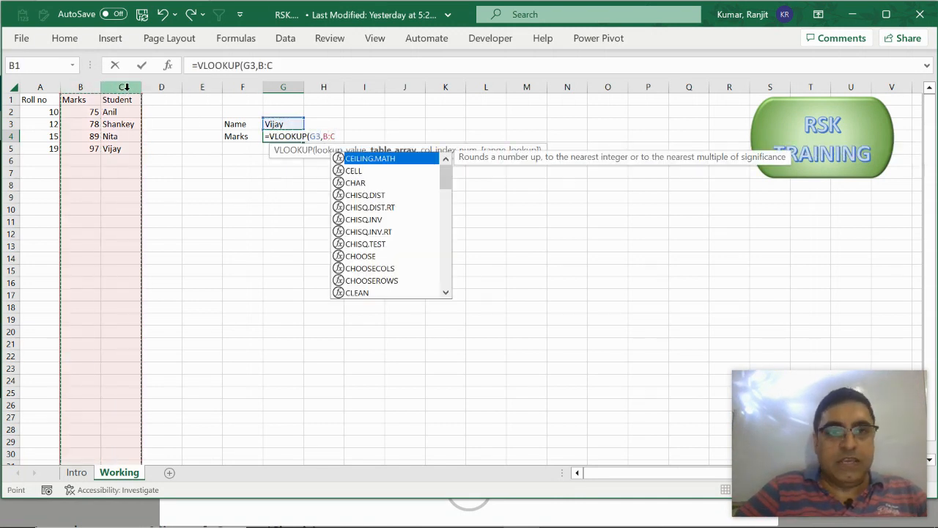
type(",2,0")
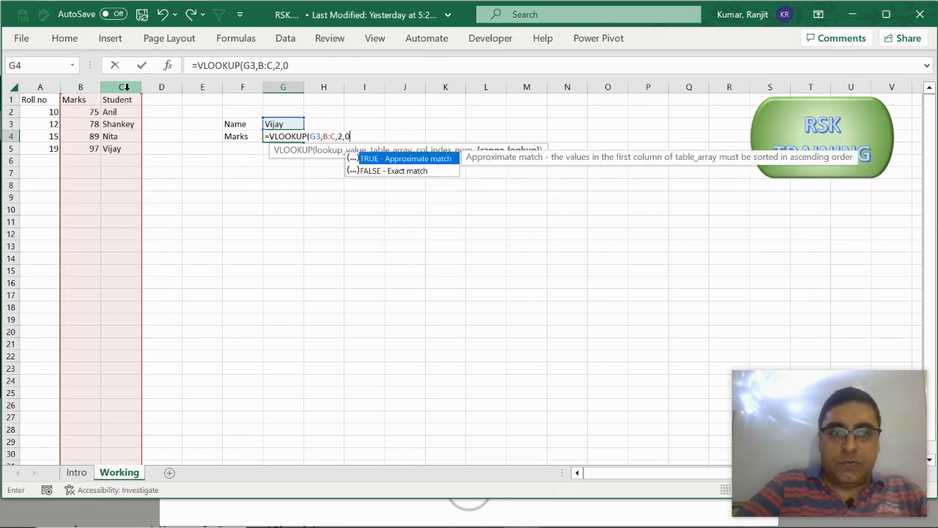
type(")")
key("Return")
key("Up")
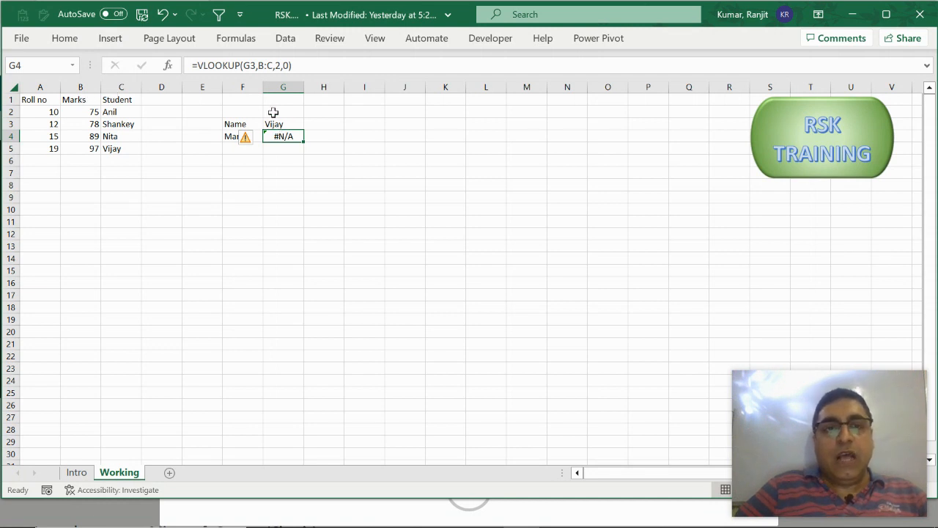
Step: Examine the lookup range in the G4 formula against the order of the Marks, Student and empty D columns
key("F2")
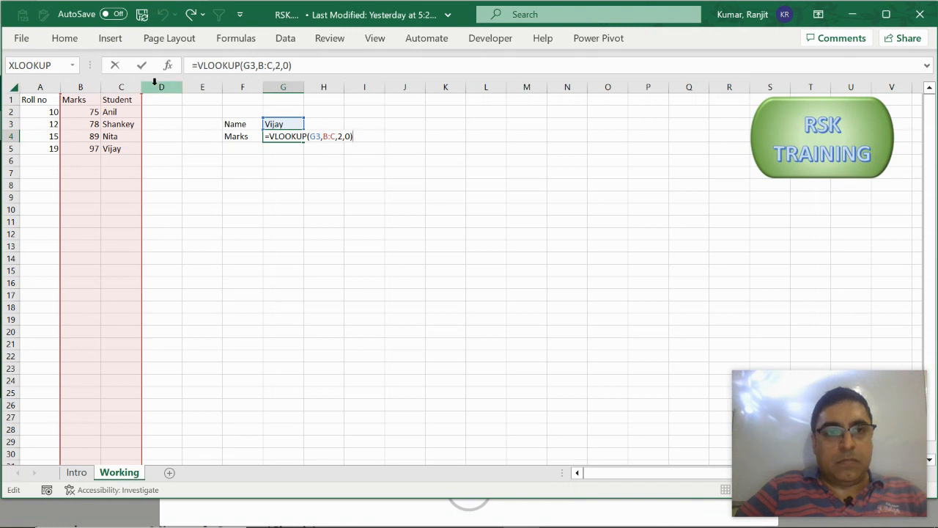
left_click(131, 84)
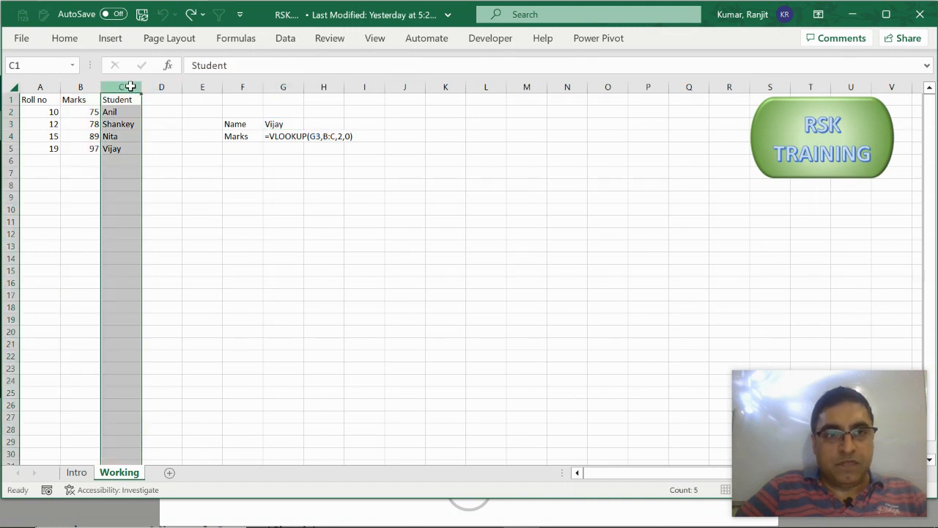
left_click_drag(132, 86, 164, 82)
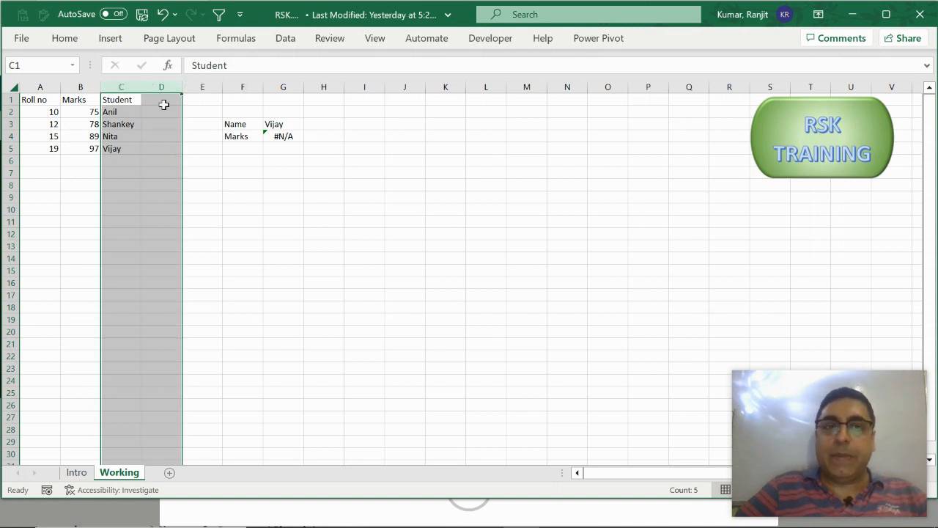
left_click(166, 144)
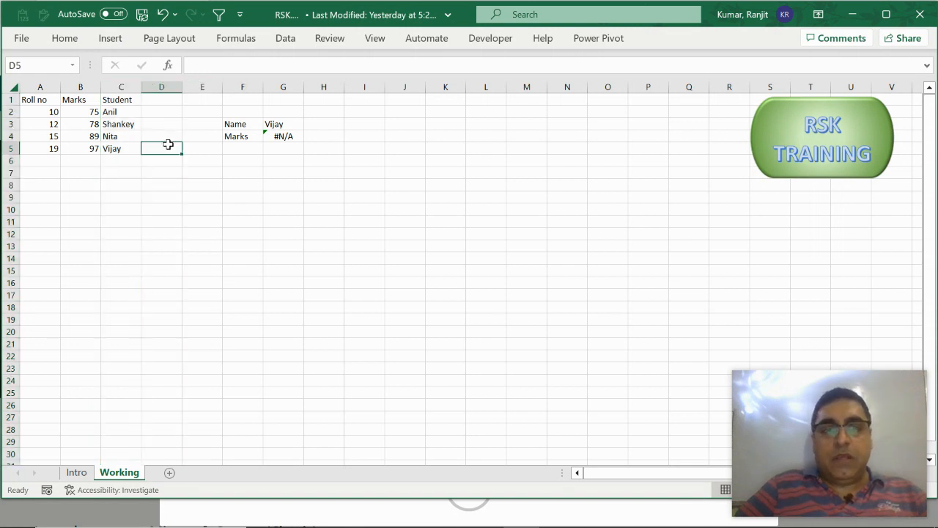
left_click(85, 85)
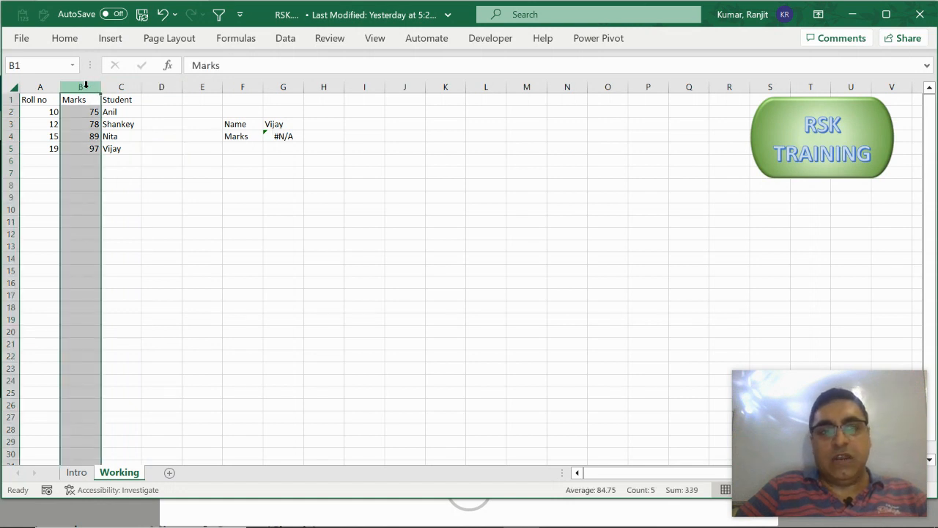
left_click(159, 84)
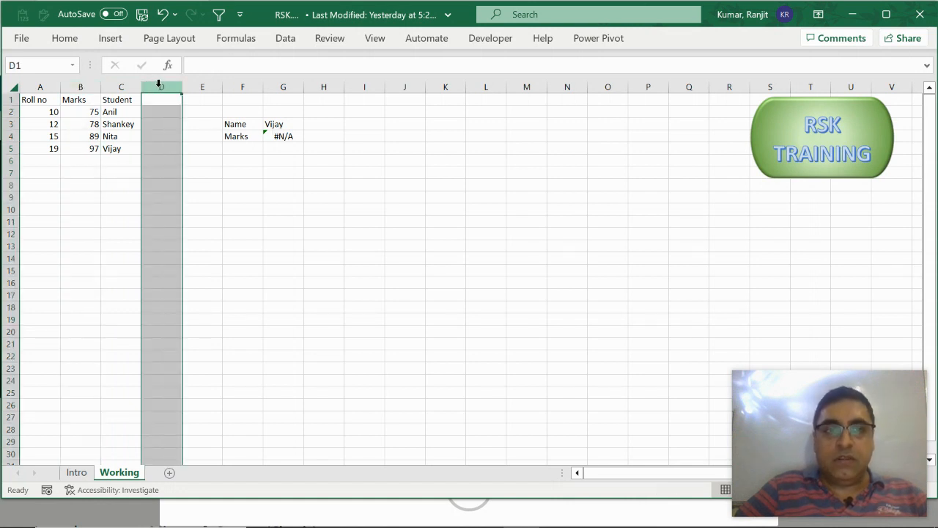
Step: Clear the formula in G4 and start a new VLOOKUP there with G3 as the lookup value
left_click(283, 136)
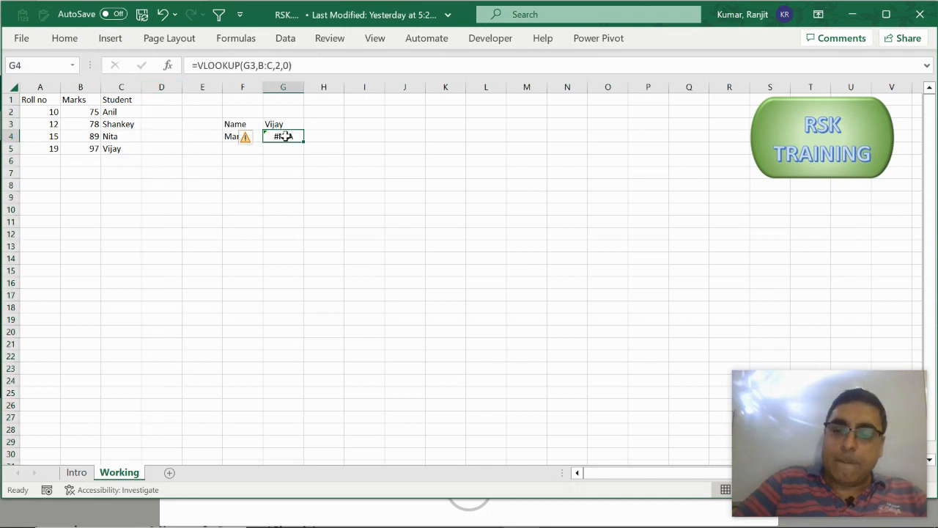
key("Delete")
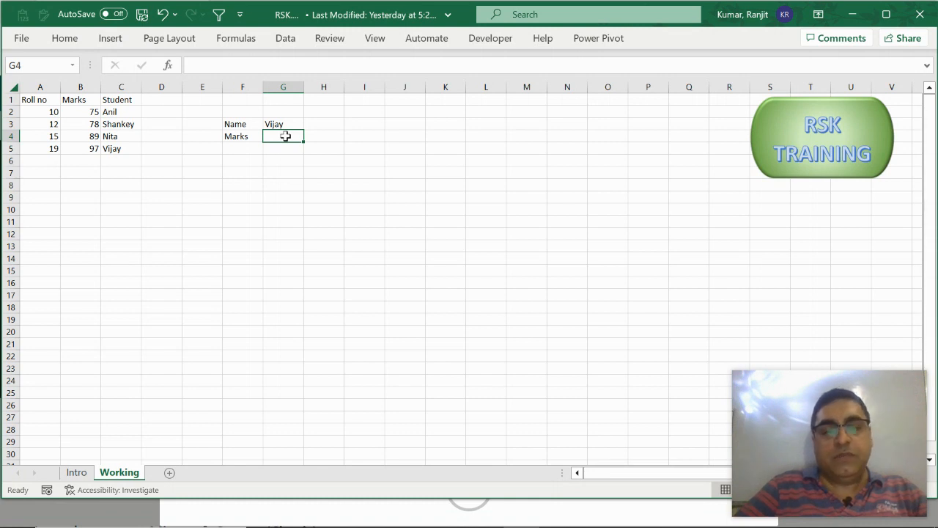
type("=vl")
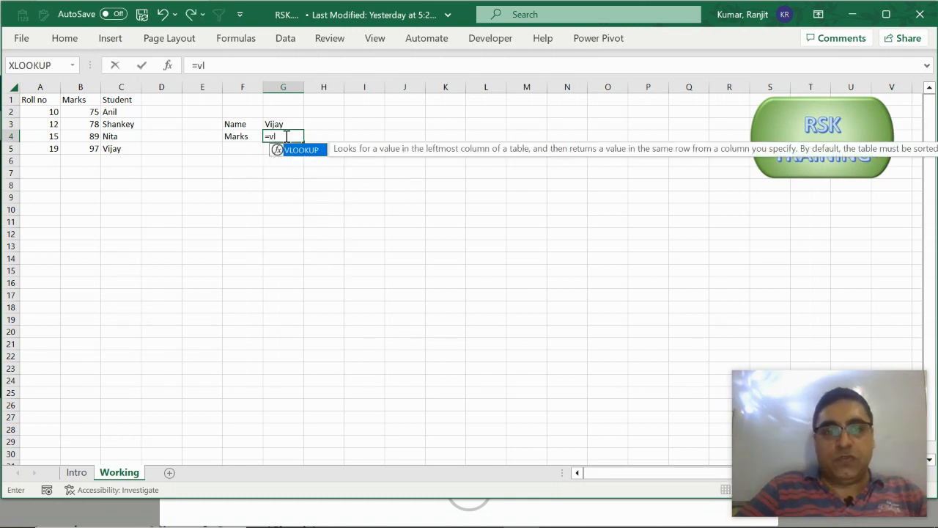
key("Tab")
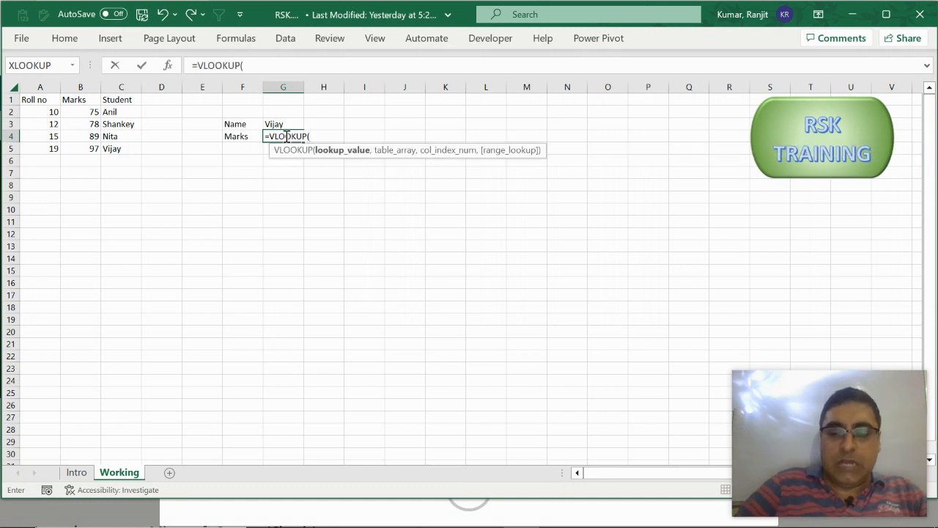
key("Up")
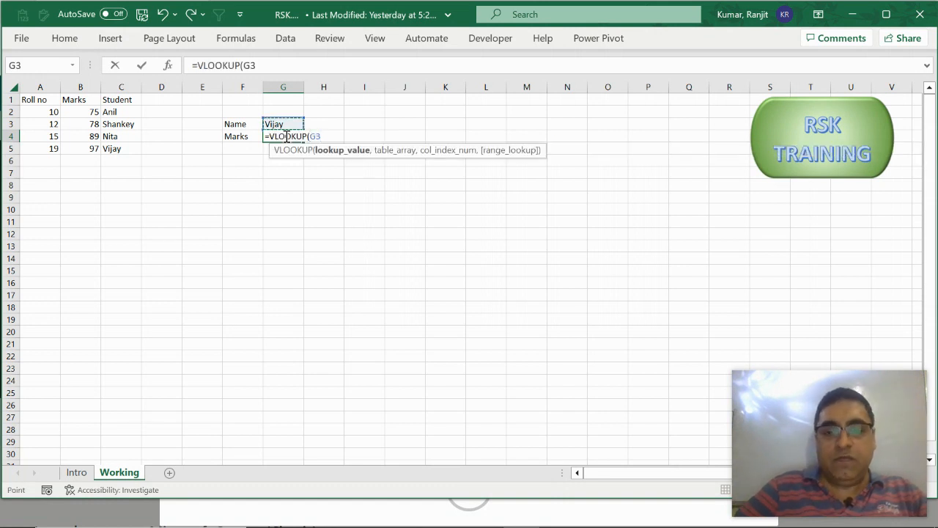
type(",")
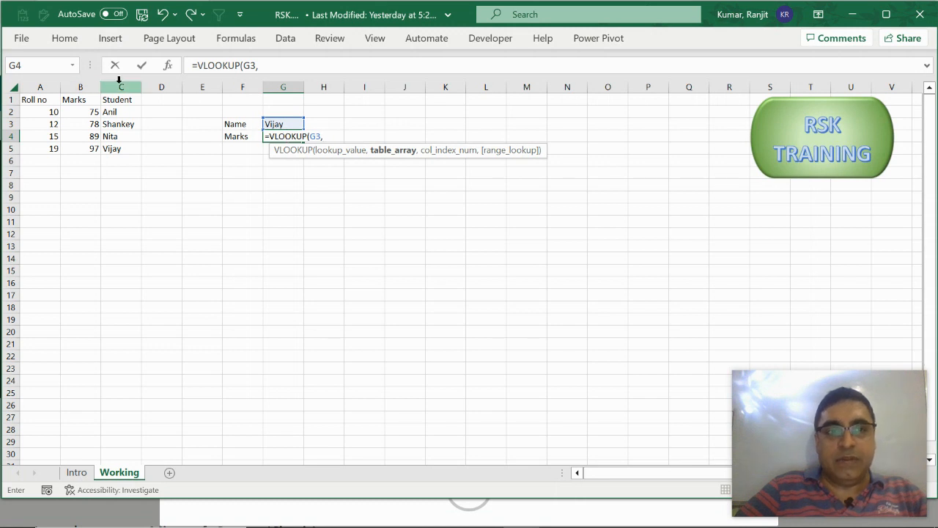
Step: Supply the VLOOKUP table array as CHOOSE({1,2},C:C,B:B), placing the Student column before the Marks column
type("choos")
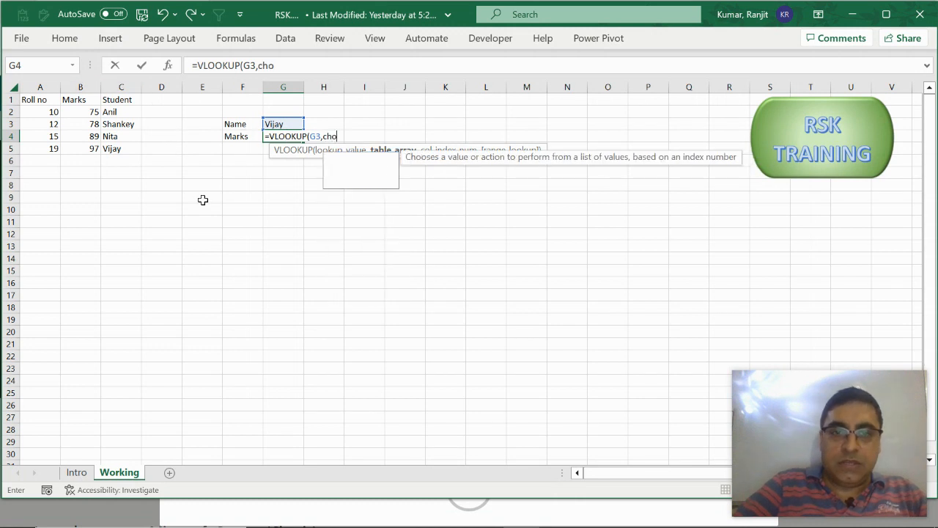
key("Tab")
type("{1,2")
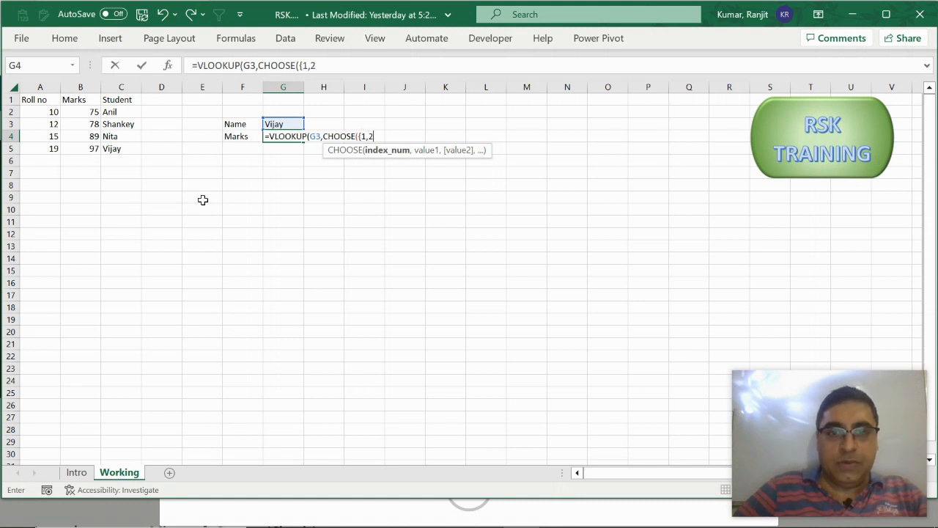
type("},")
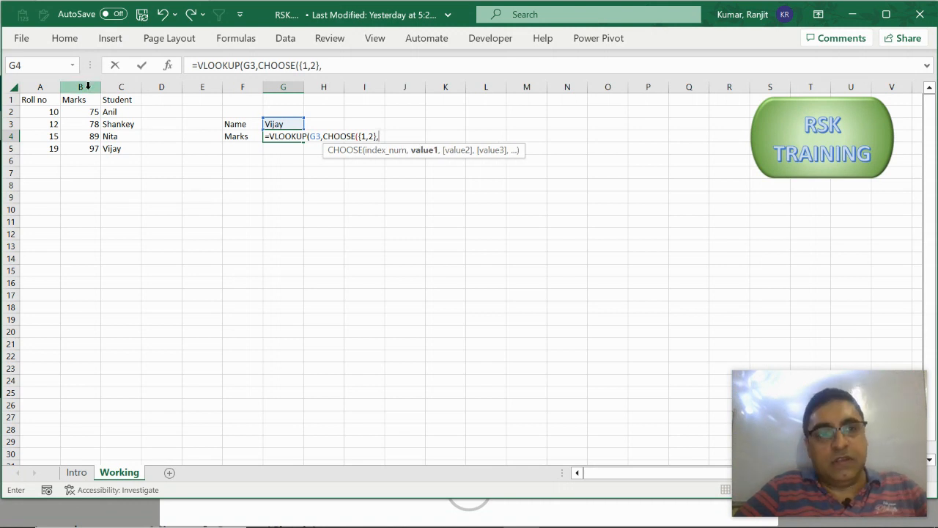
left_click(121, 86)
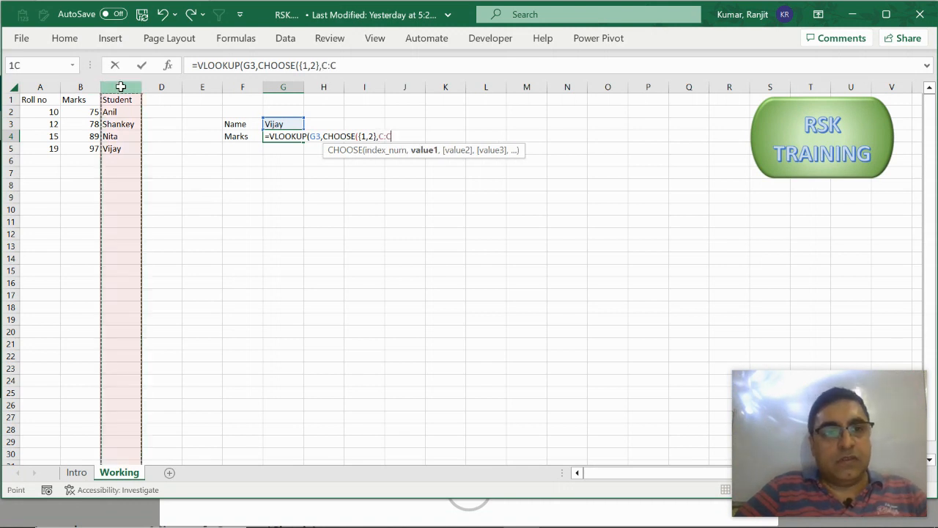
type(",")
left_click(83, 85)
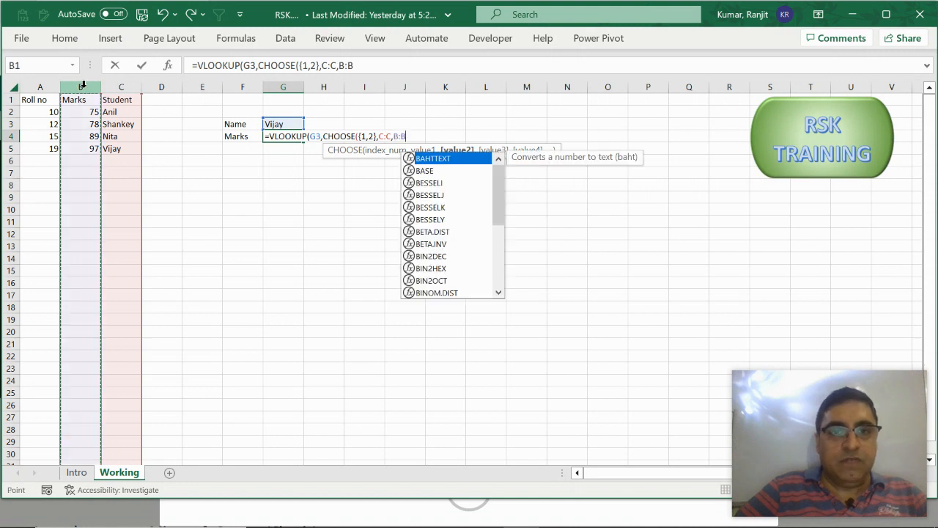
type(")")
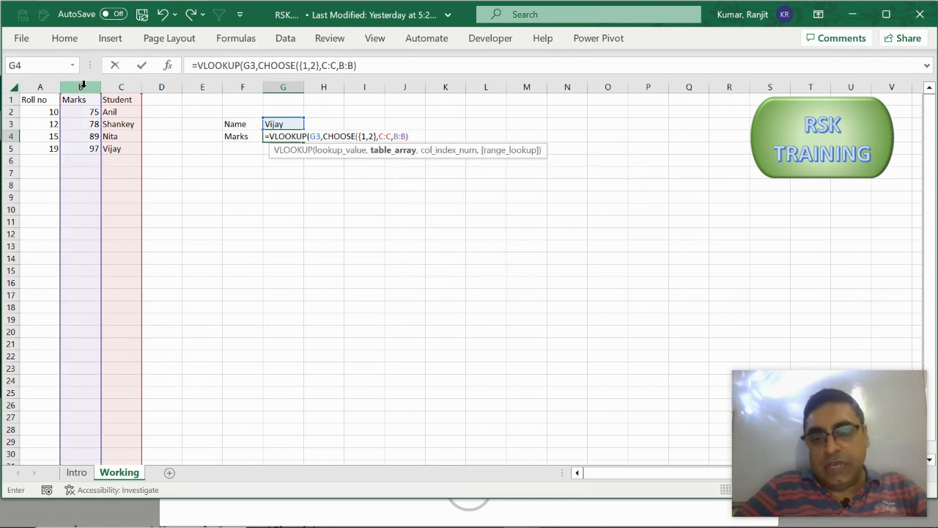
Step: Complete the G4 formula with column index 2 and exact match 0, and review the finished formula
type(",2")
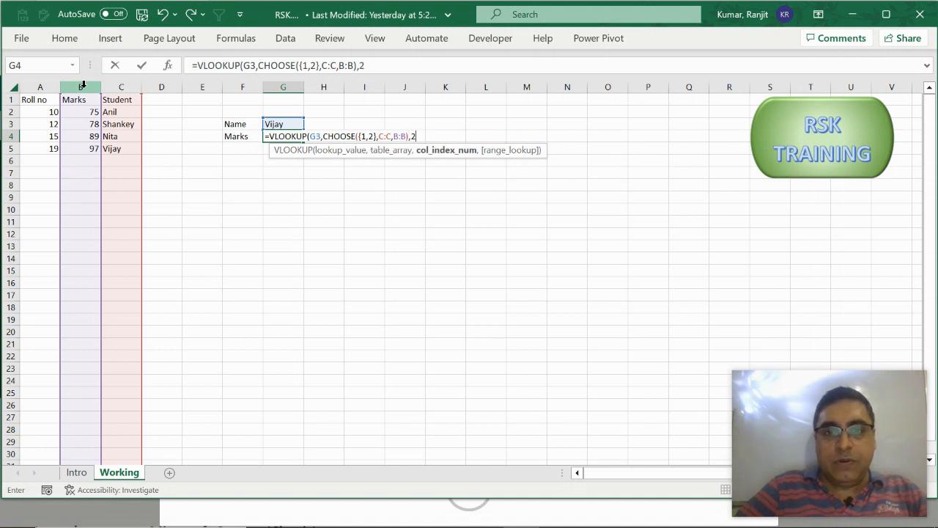
type(",0")
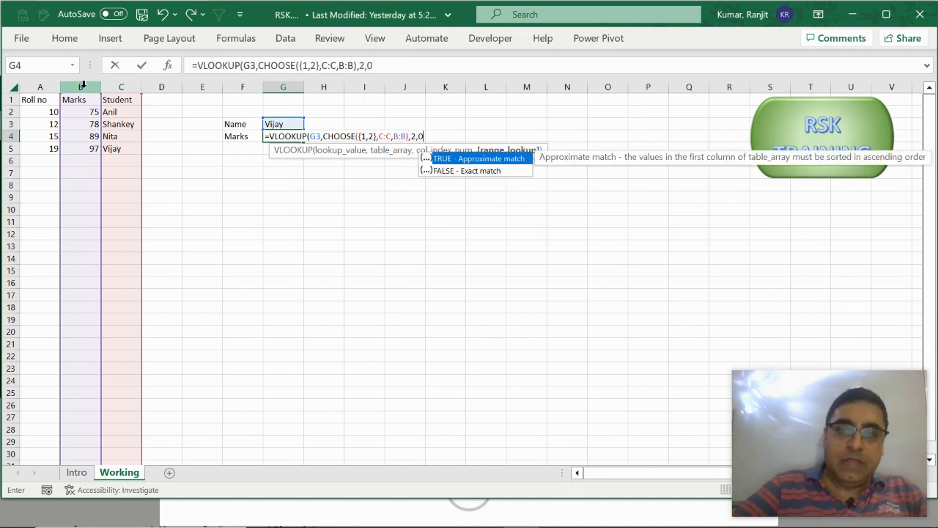
type(")")
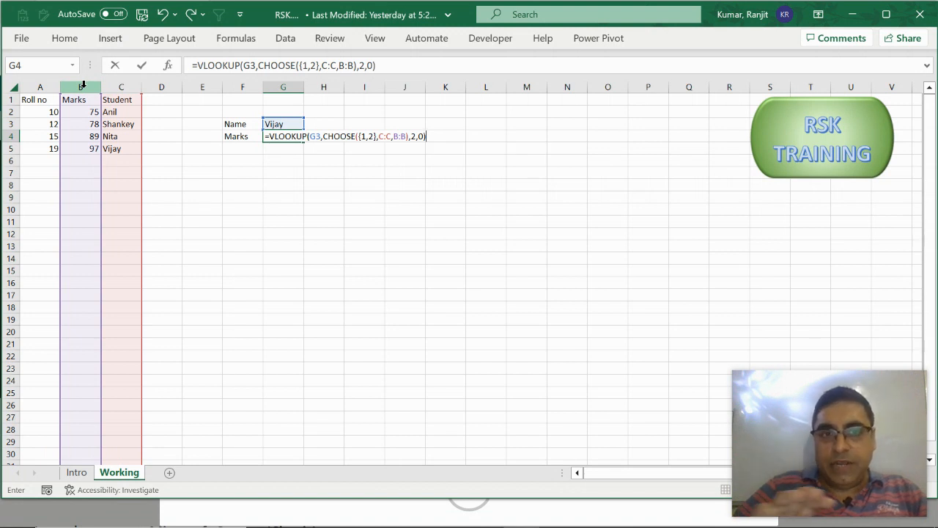
key("Return")
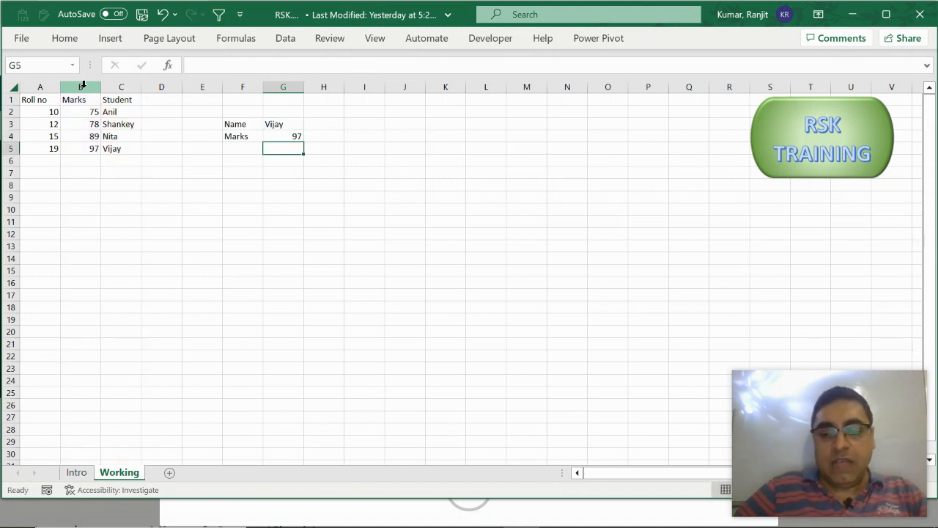
key("Up")
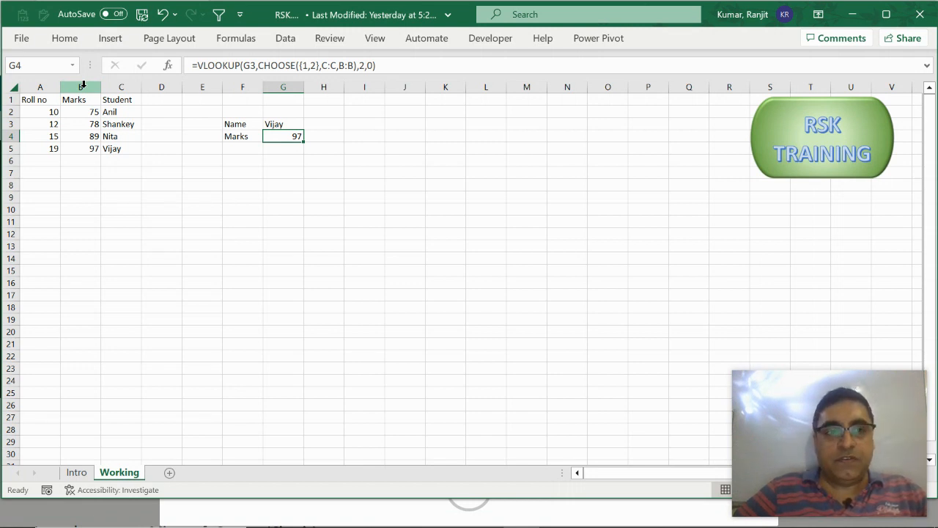
Step: Look up the same student's marks in G5 with =XLOOKUP(G3,C:C,B:B)
left_click(275, 147)
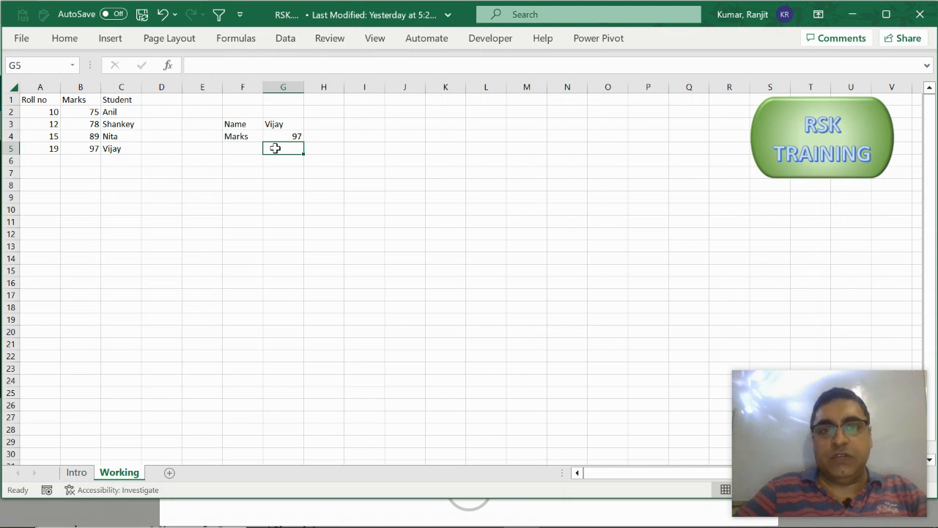
type("=x")
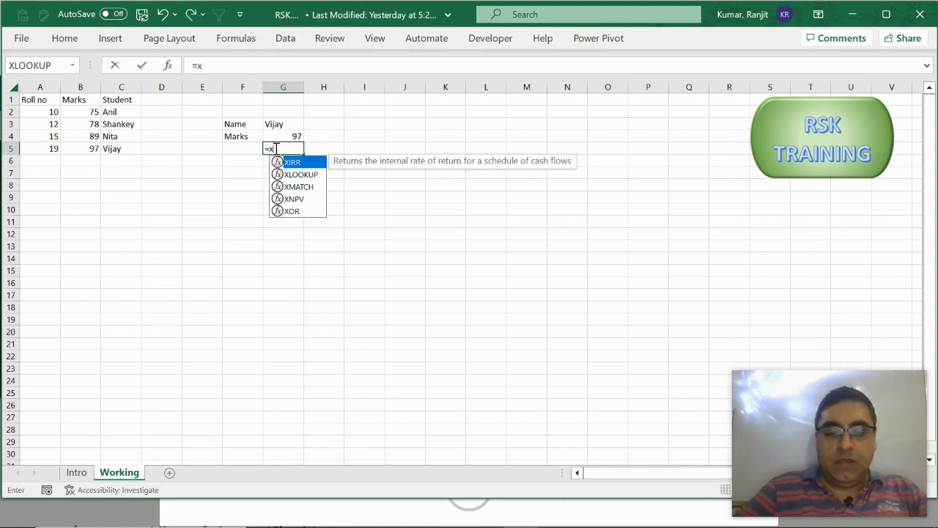
type("loo")
key("Tab")
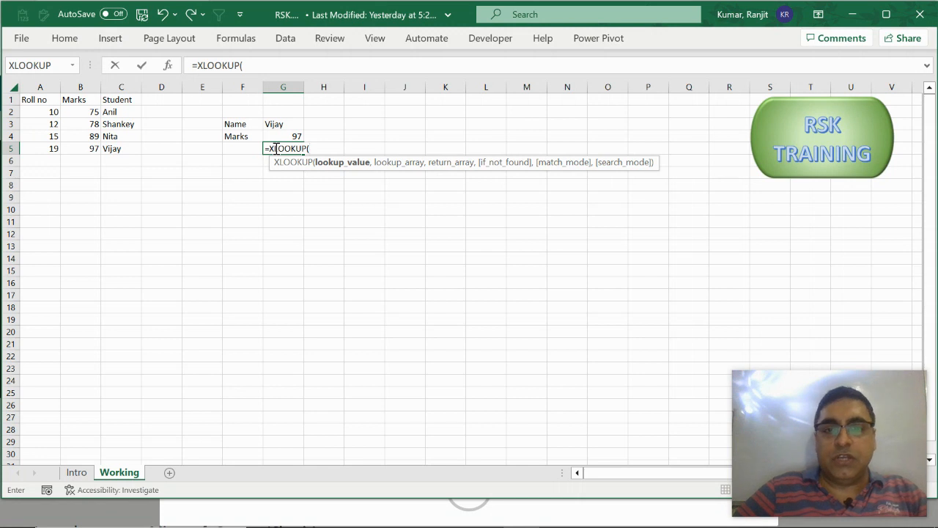
key("Up")
key("Up")
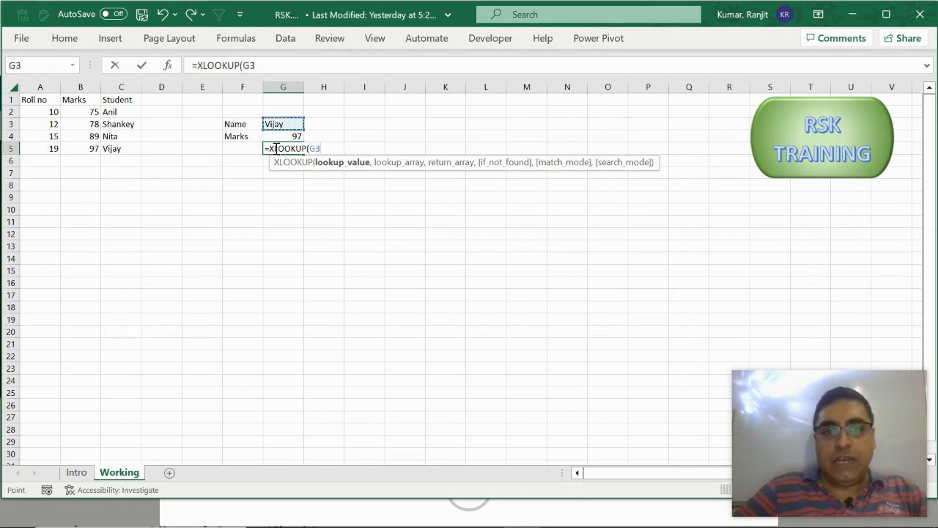
type(",C:C")
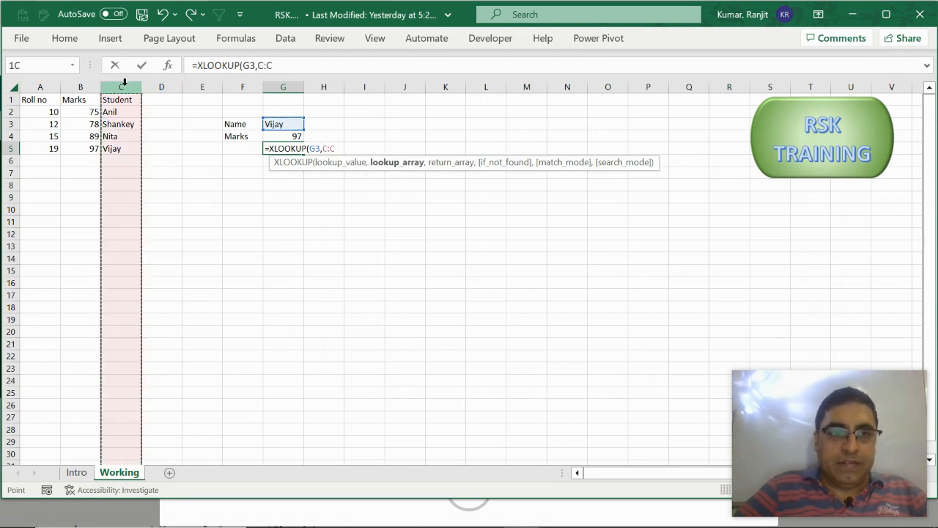
left_click(123, 87)
type(",")
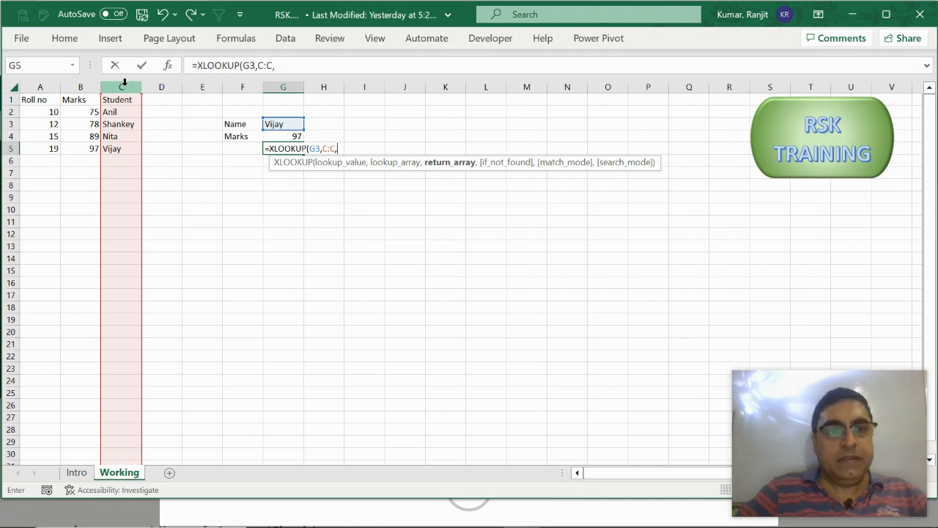
left_click(77, 86)
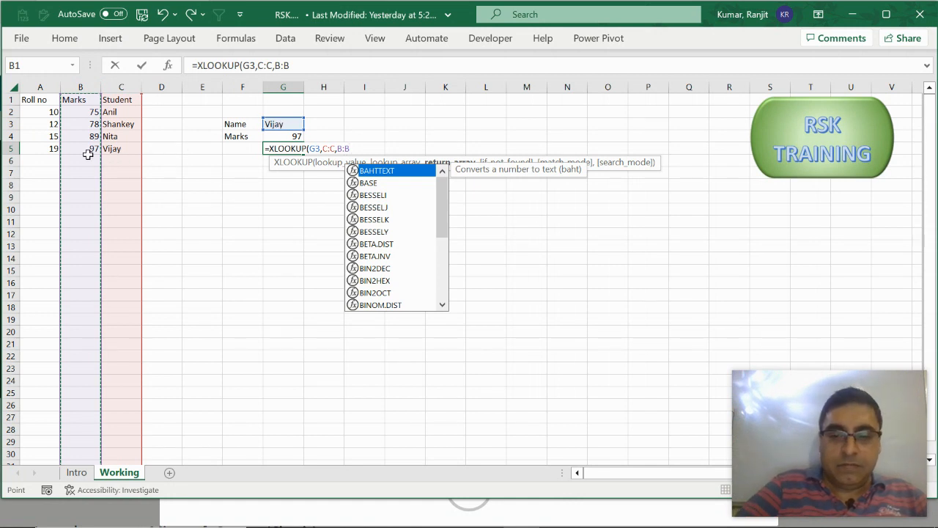
type(")")
key("Return")
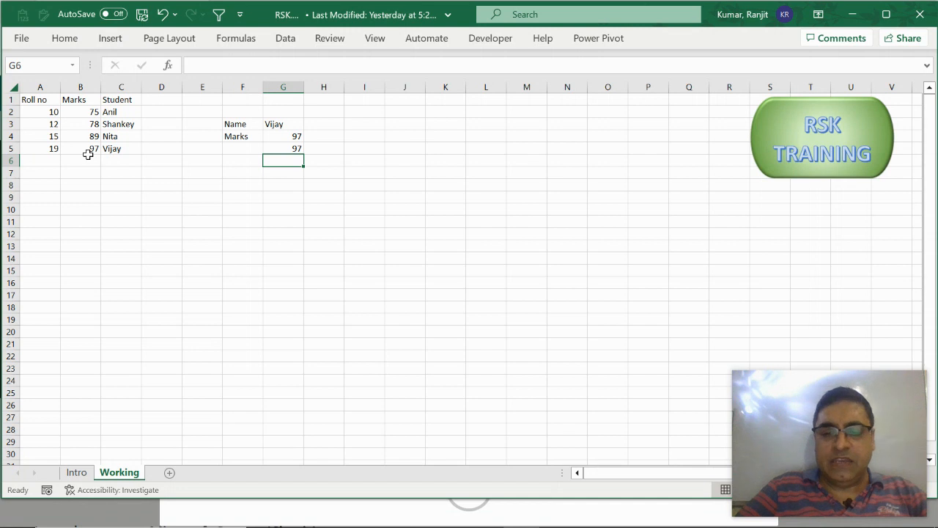
Step: Start an INDEX formula in G6 with the Marks column B:B as its array
type("=")
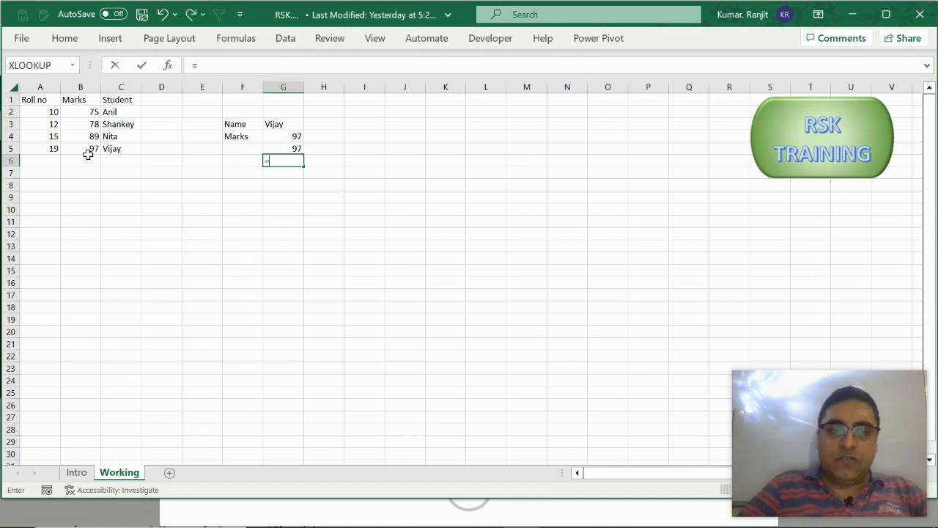
type("inde")
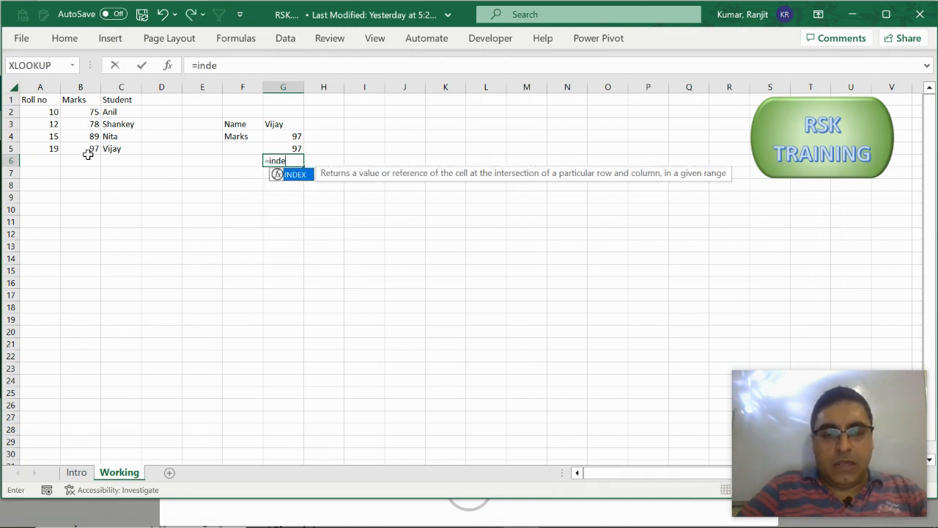
key("Tab")
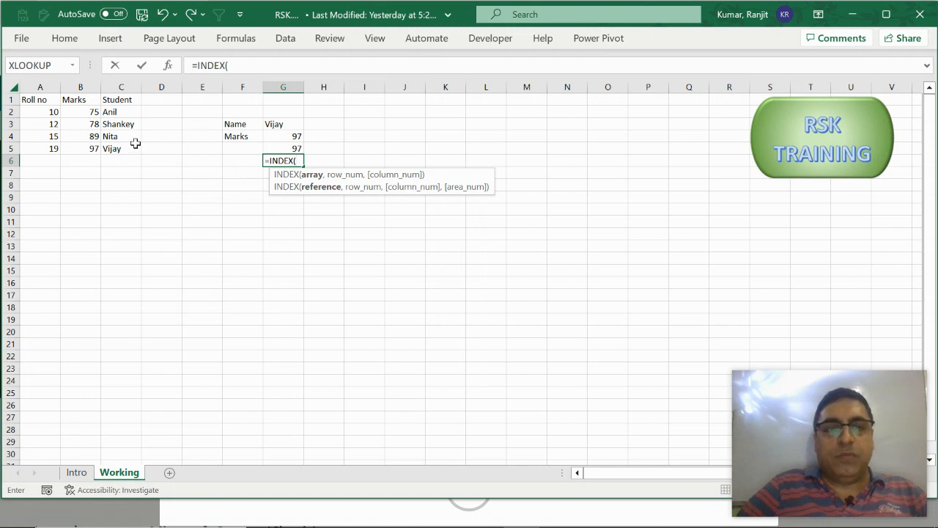
left_click(81, 87)
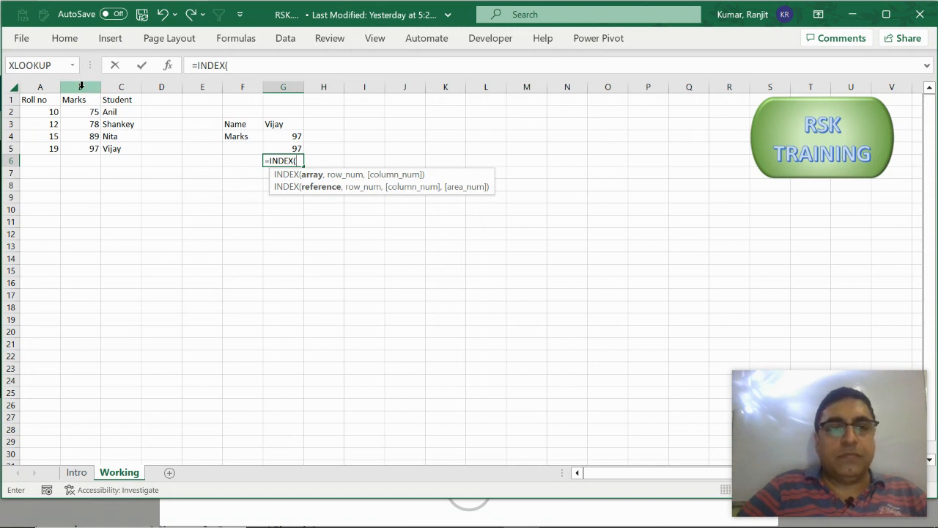
left_click(81, 87)
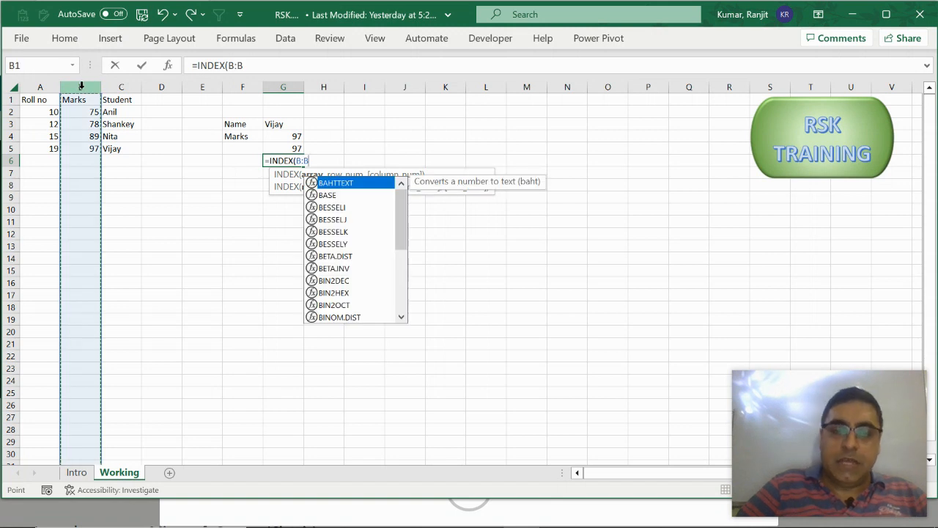
type(",")
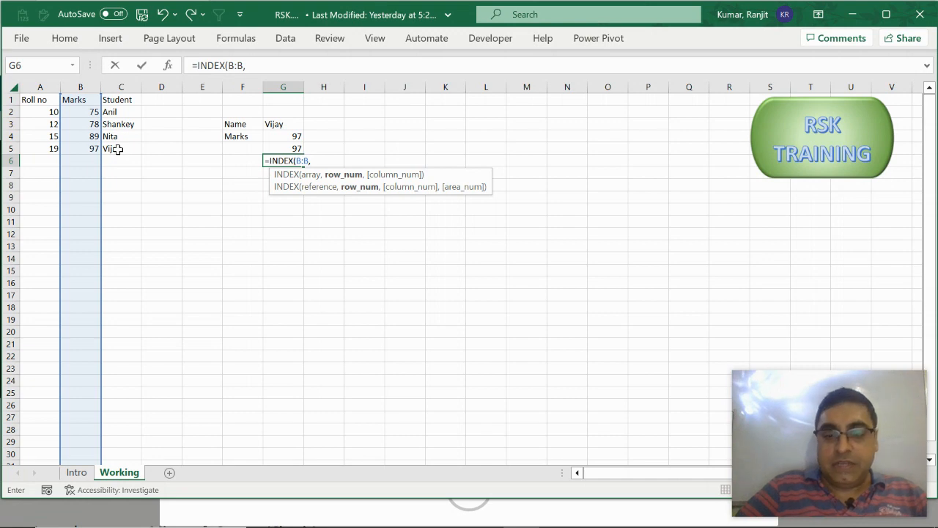
Step: Complete the G6 INDEX formula with MATCH(G3,C:C,0) as its row number, matching the name exactly in the Student column
type("match")
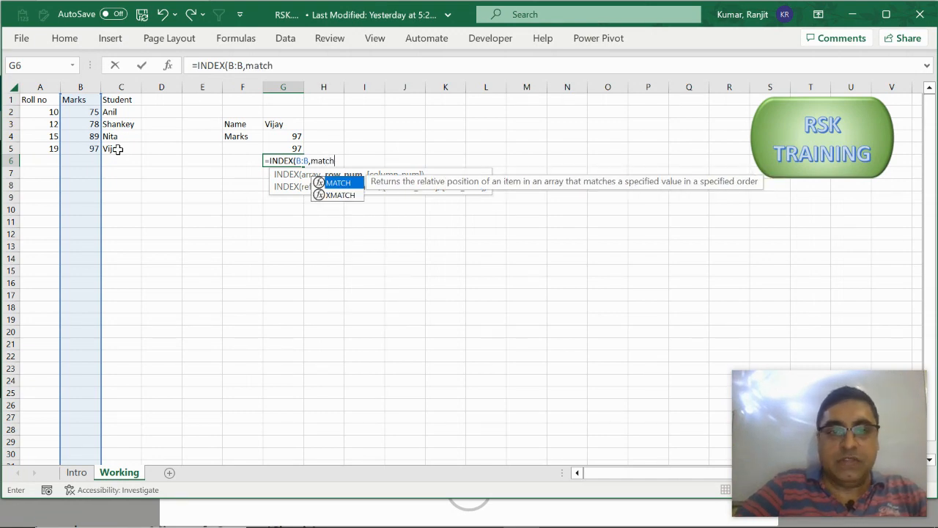
key("Tab")
key("Up")
key("Up")
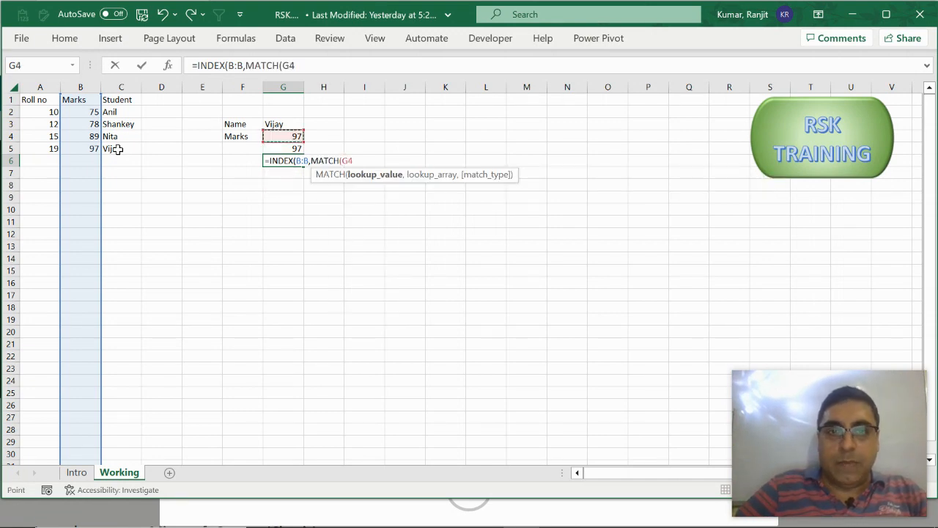
key("Up")
type(",")
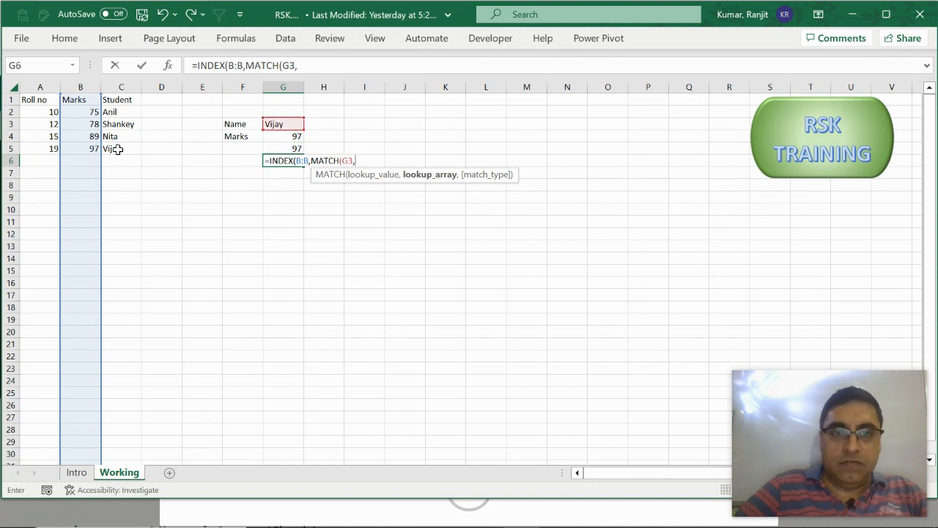
left_click(121, 87)
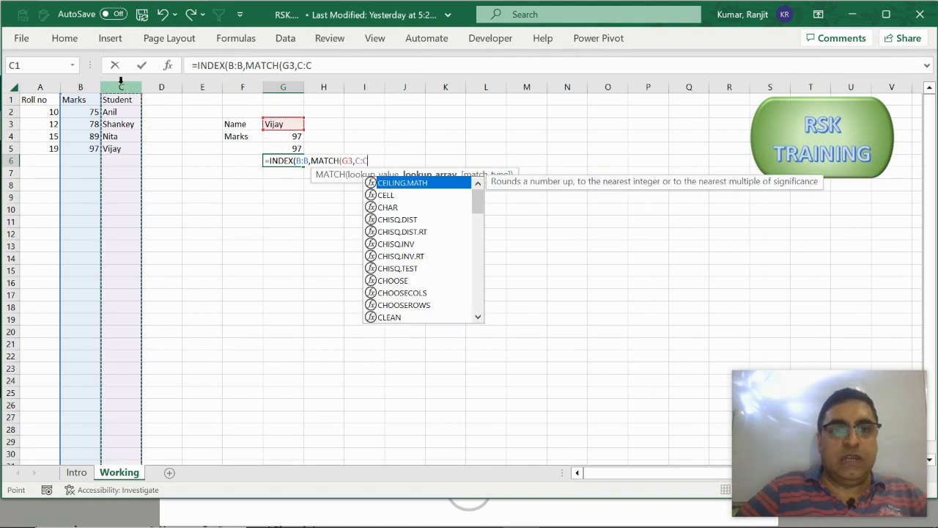
type(",")
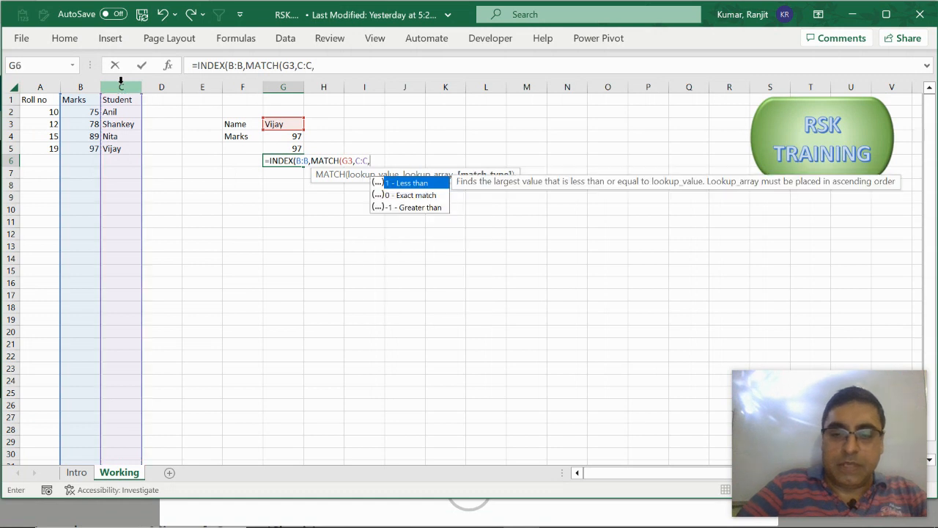
type("0))")
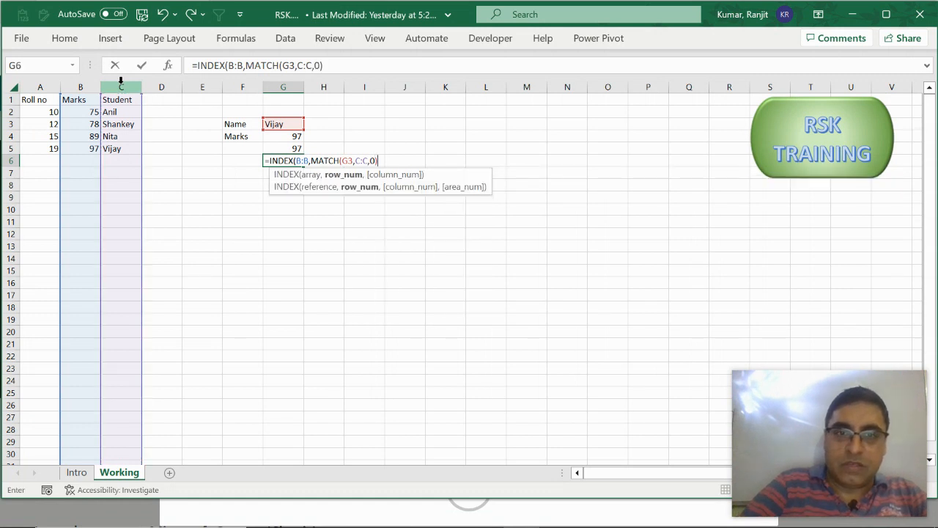
key("Return")
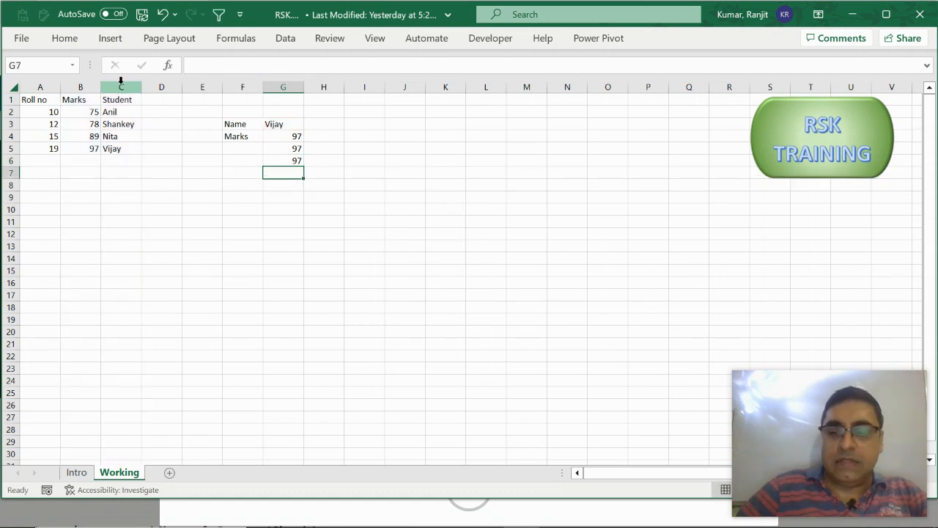
Step: Evaluate the MATCH(G3,C:C,0) part inside the G6 formula to check its row number, and cancel the edit
key("Up")
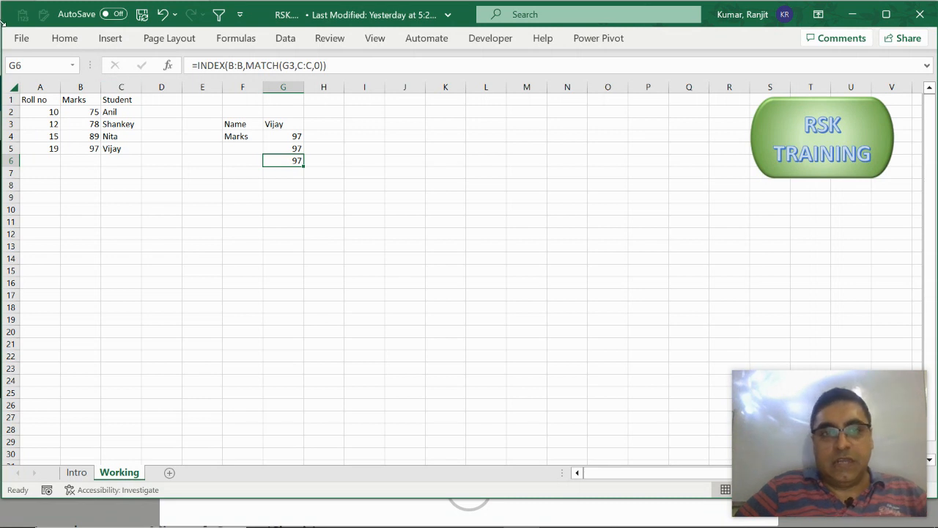
key("F2")
left_click(252, 66)
left_click_drag(246, 66, 326, 66)
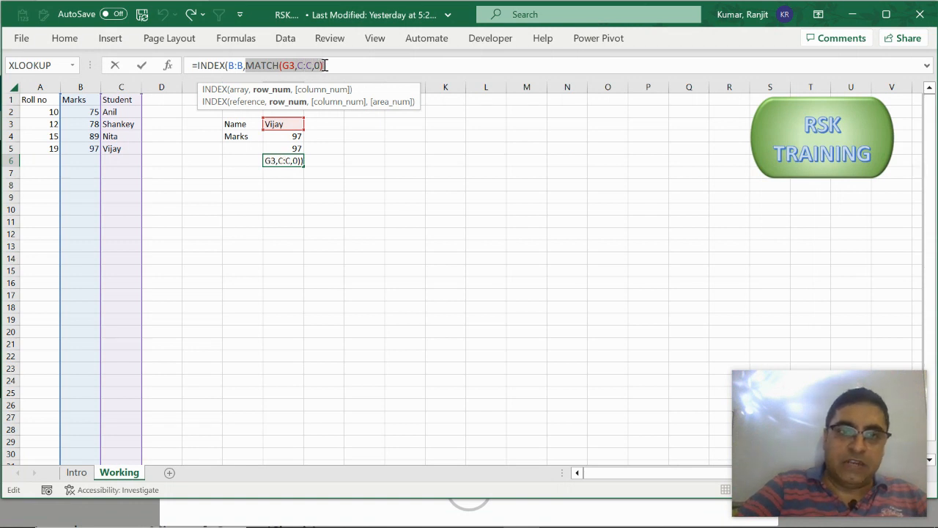
type("5")
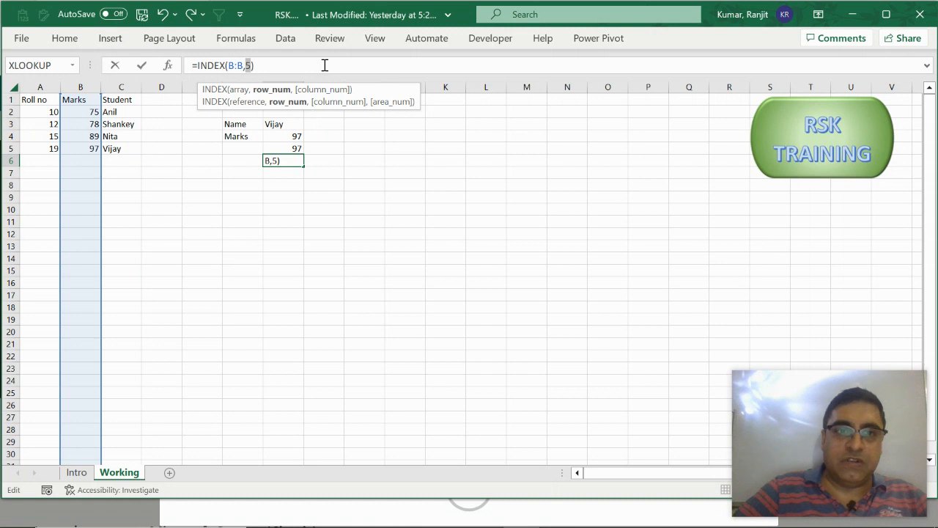
key("Escape")
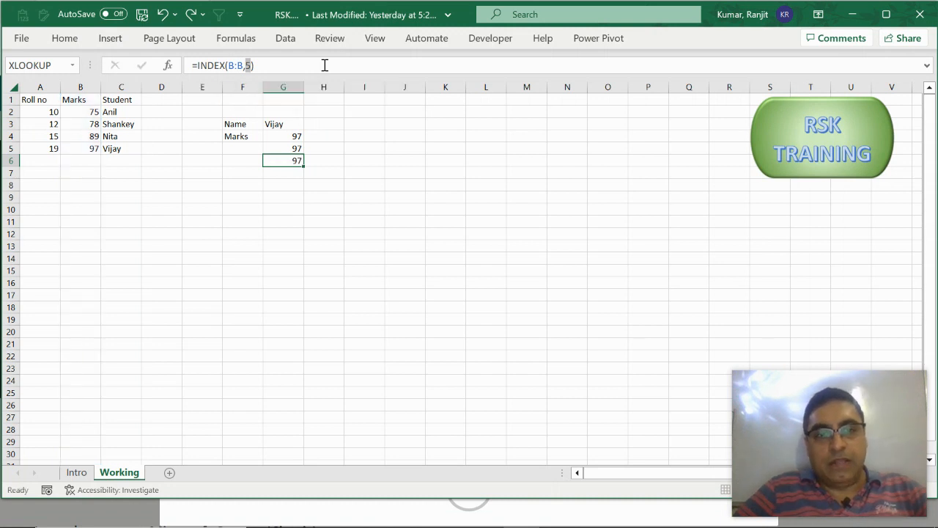
Step: Test INDEX with a fixed row number by entering =INDEX(B:B,5) in G7
key("Down")
type("=inde")
key("Tab")
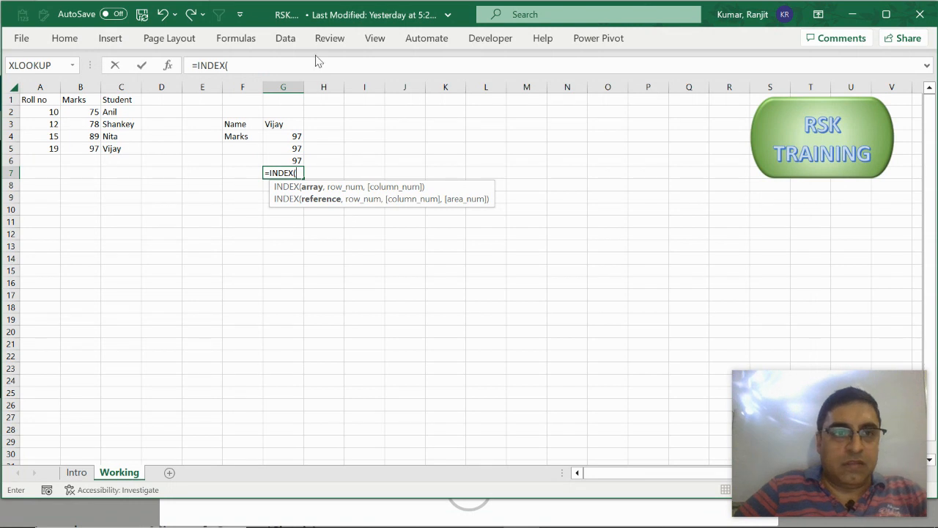
left_click(90, 85)
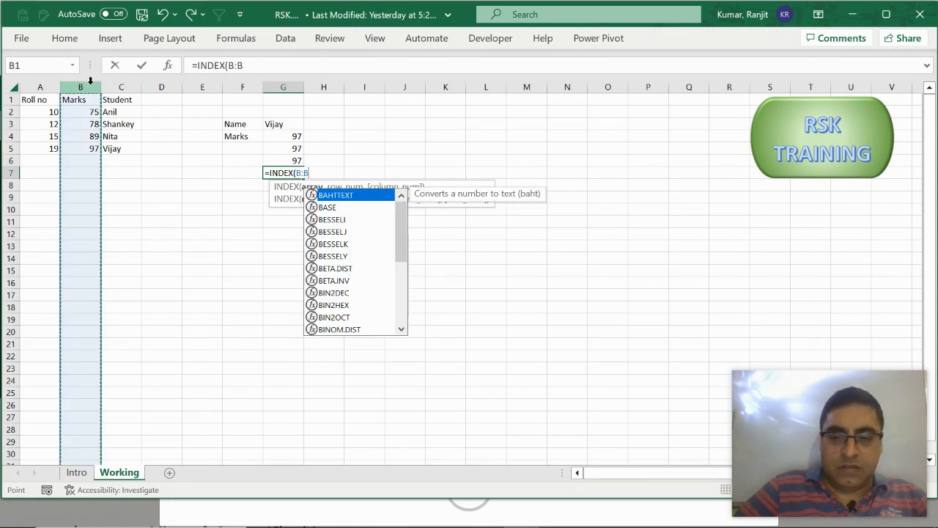
type(",5")
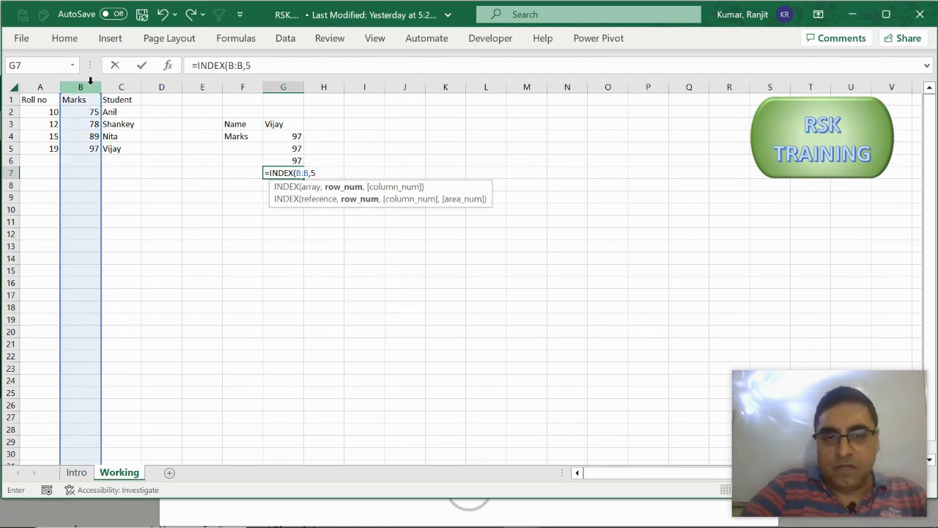
type(")")
key("Return")
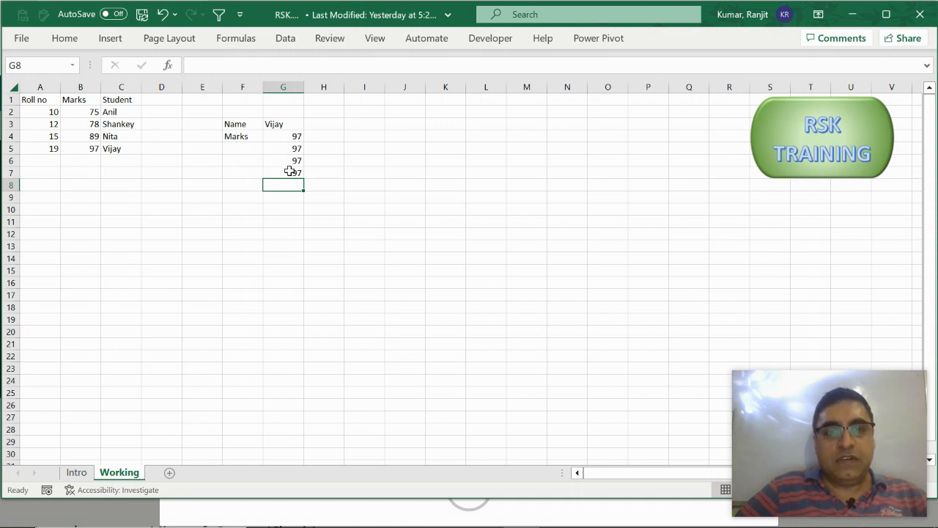
Step: Clear the test INDEX formula from G7 and highlight the three lookup results in G4:G6
left_click(290, 174)
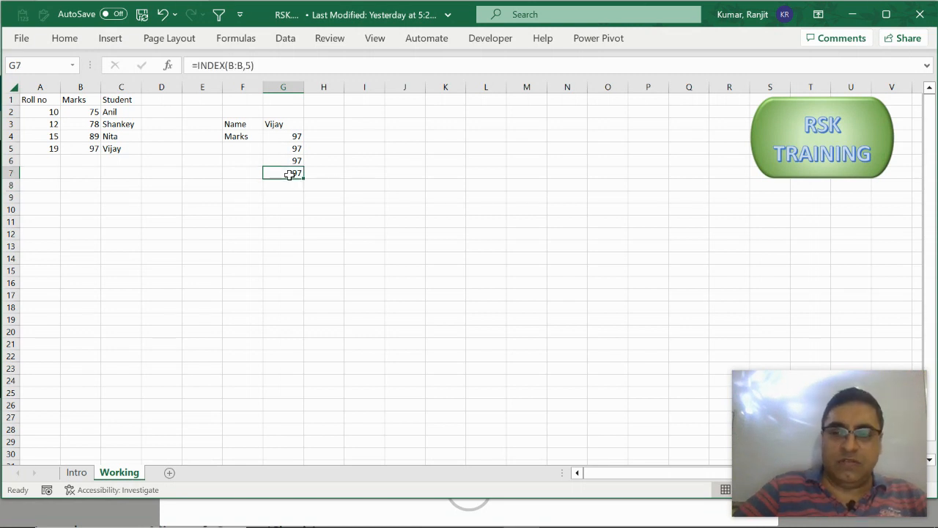
key("Delete")
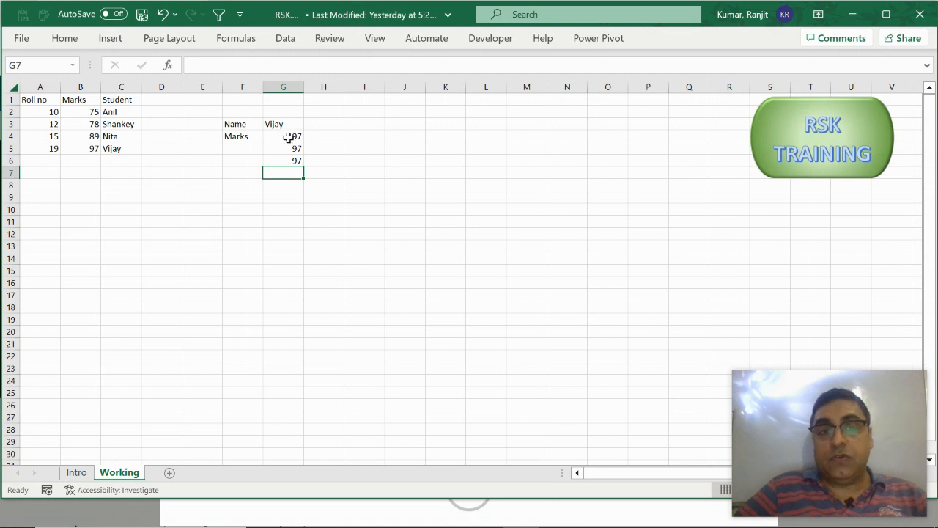
left_click_drag(288, 136, 295, 160)
left_click(336, 145)
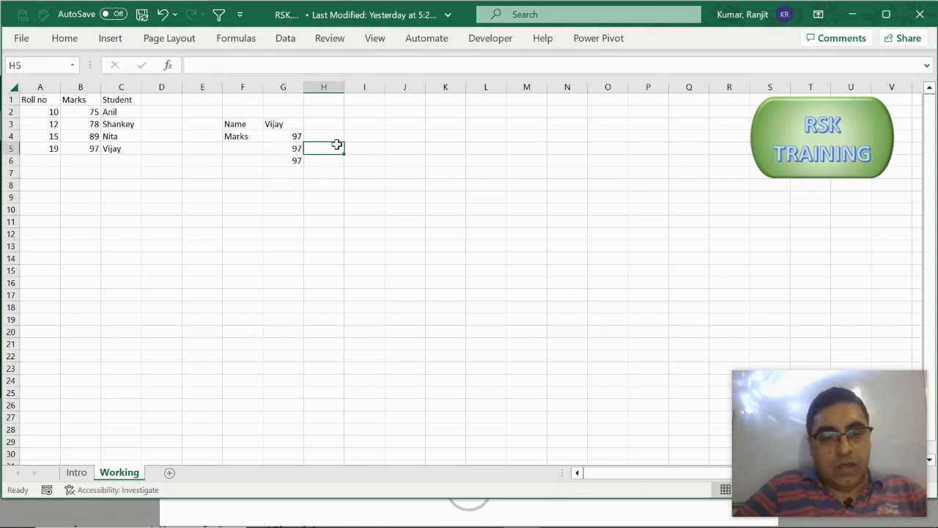
key("ctrl+F1")
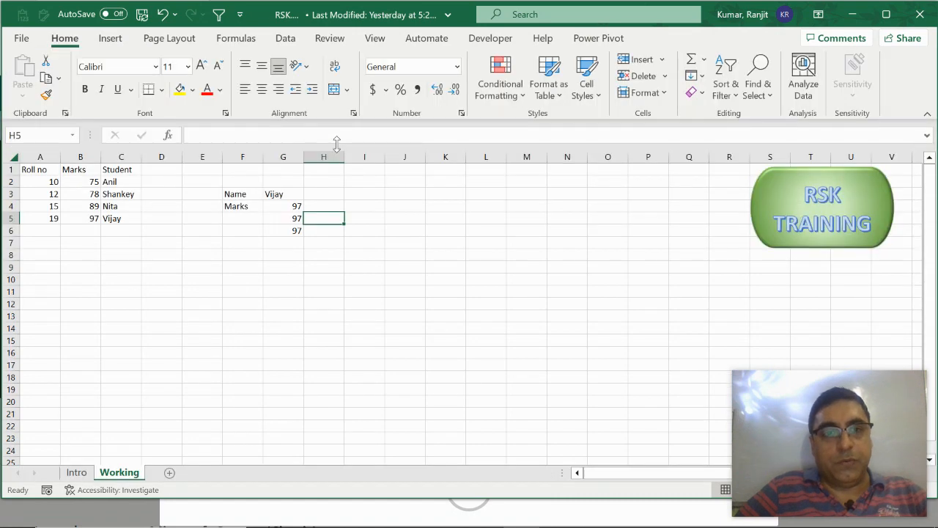
key("ctrl+F1")
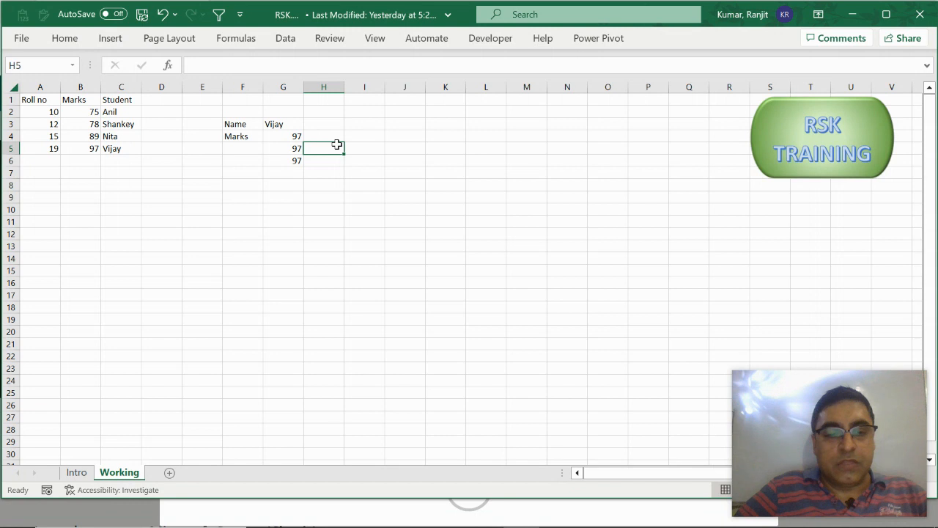
key("alt+F1")
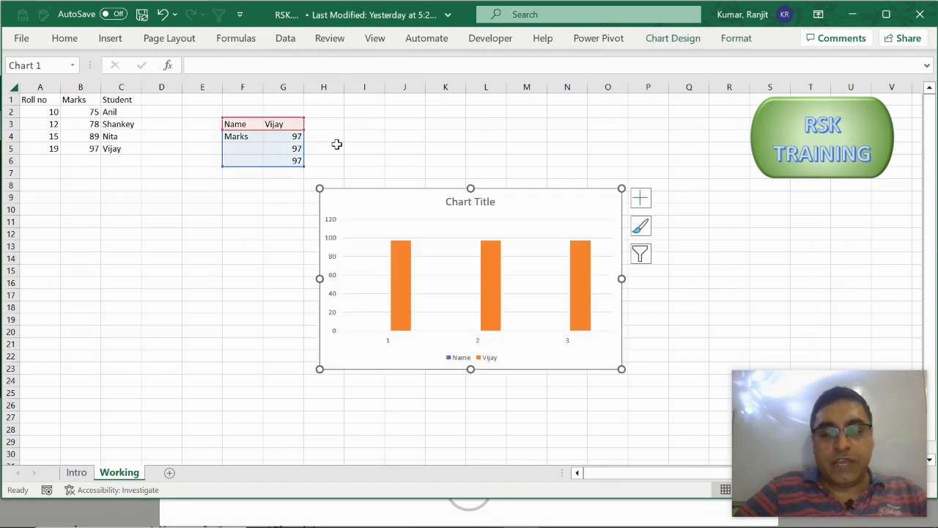
key("Delete")
left_click(336, 145)
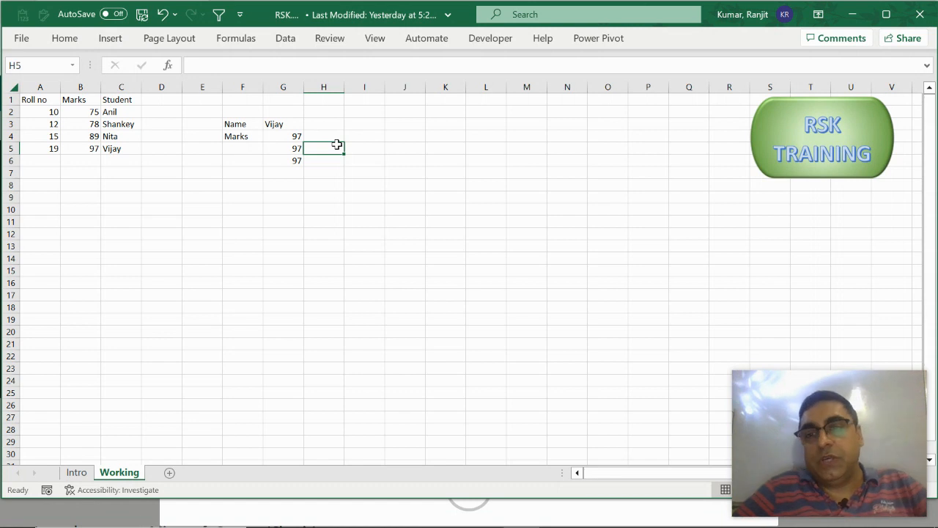